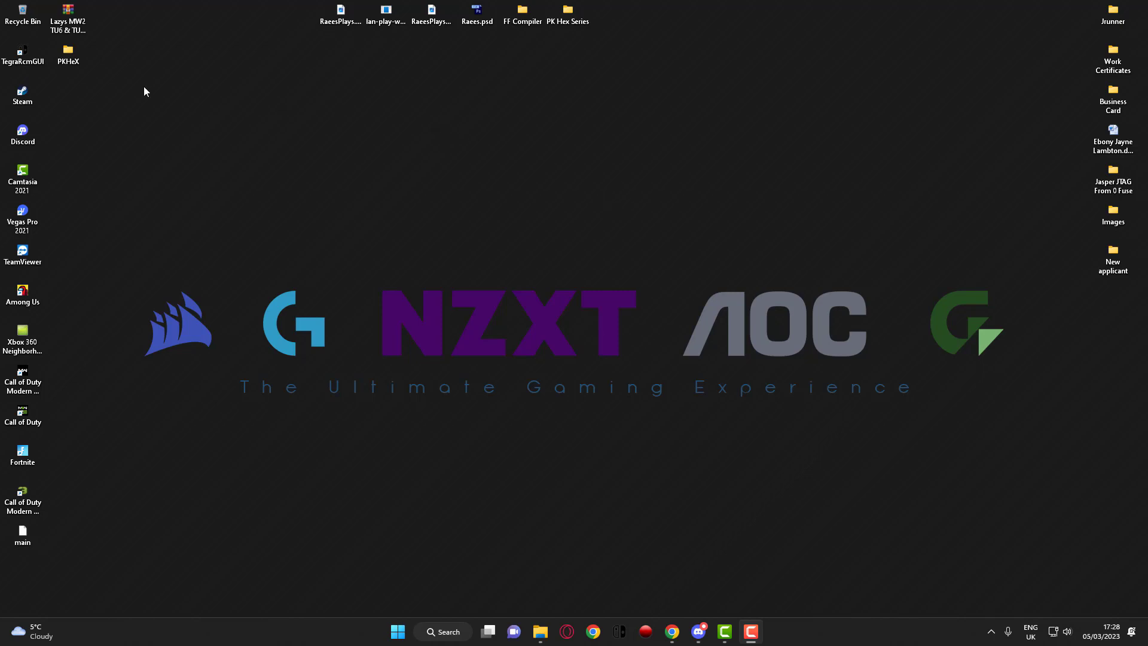
Launch PKHeX.exe from the desktop's PKHeX folder and minimize the folder window
double_click(71, 60)
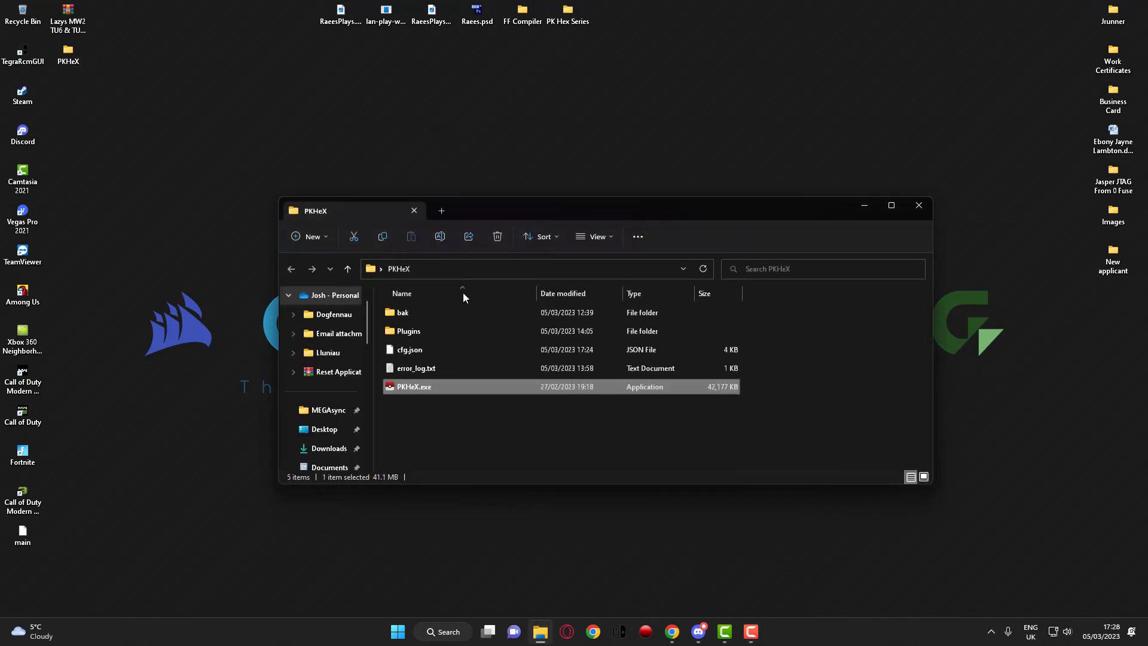
double_click(457, 386)
click(866, 208)
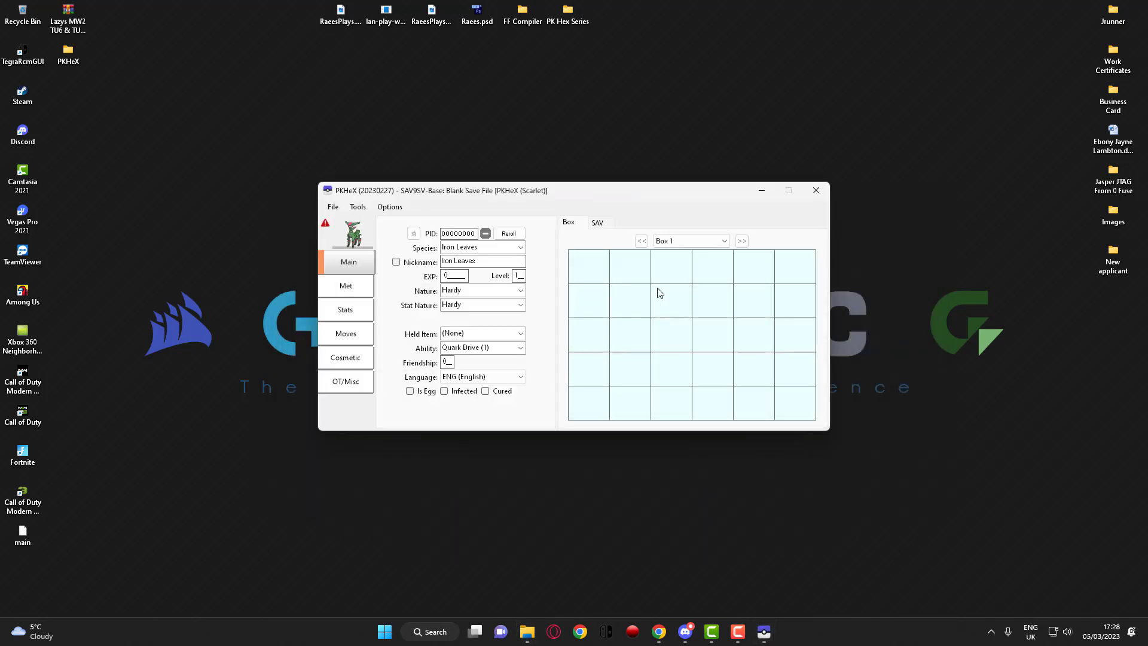
Open the save file main from the Desktop
click(333, 207)
click(347, 220)
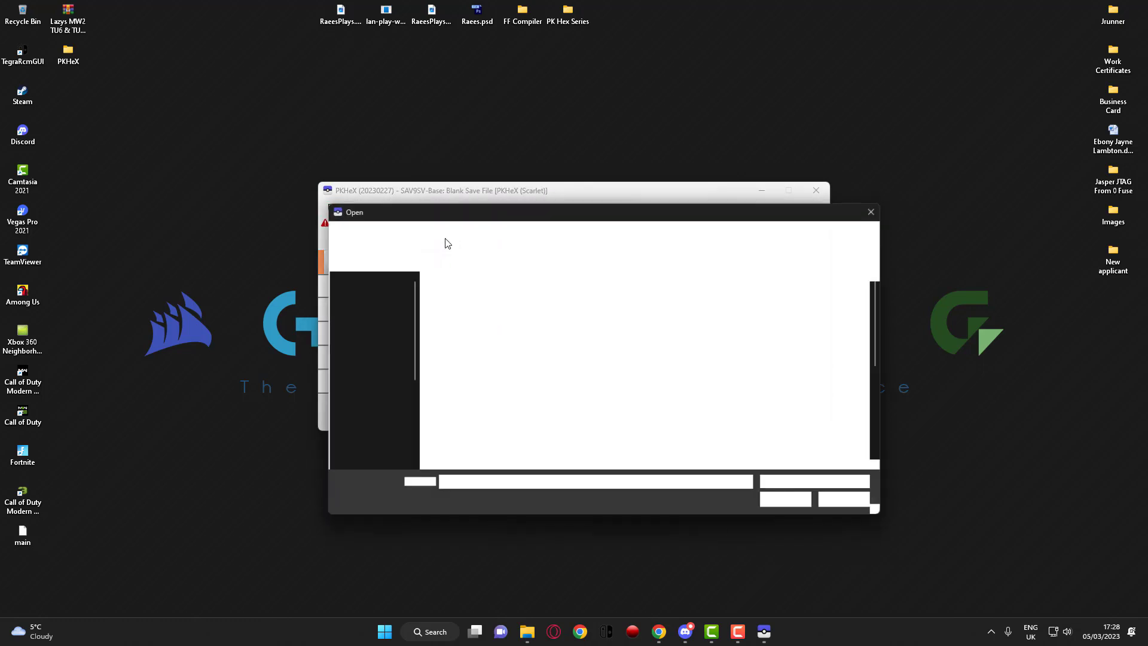
scroll(532, 343, down, 5)
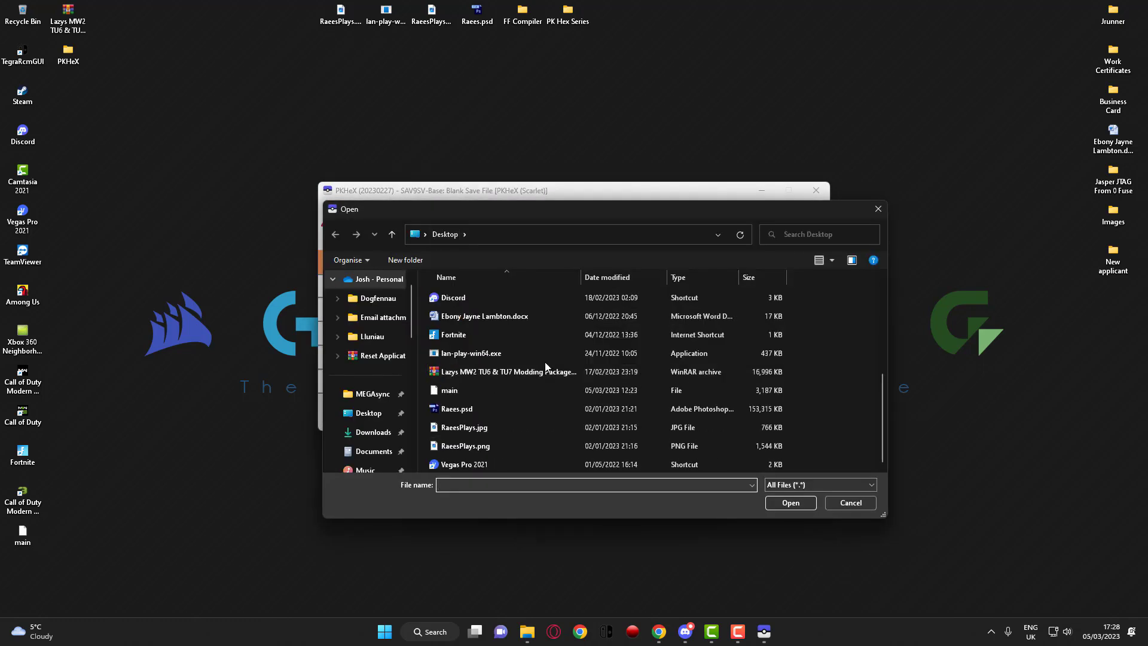
double_click(468, 389)
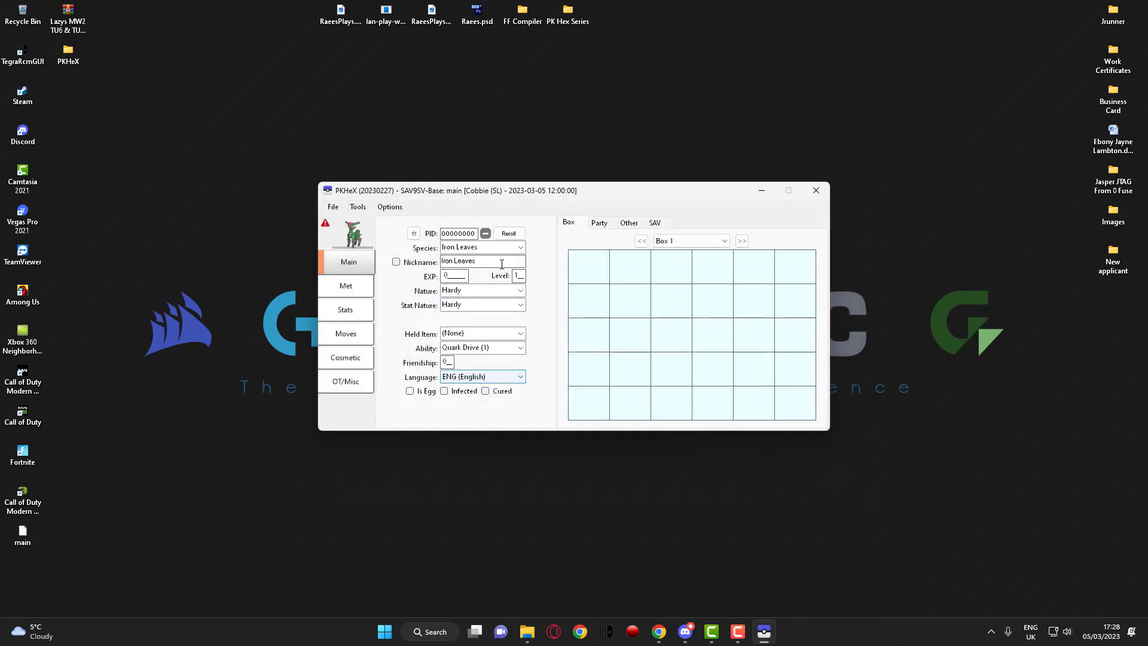
Show the party Pokémon and load Azurill into the Pokémon editor
click(599, 223)
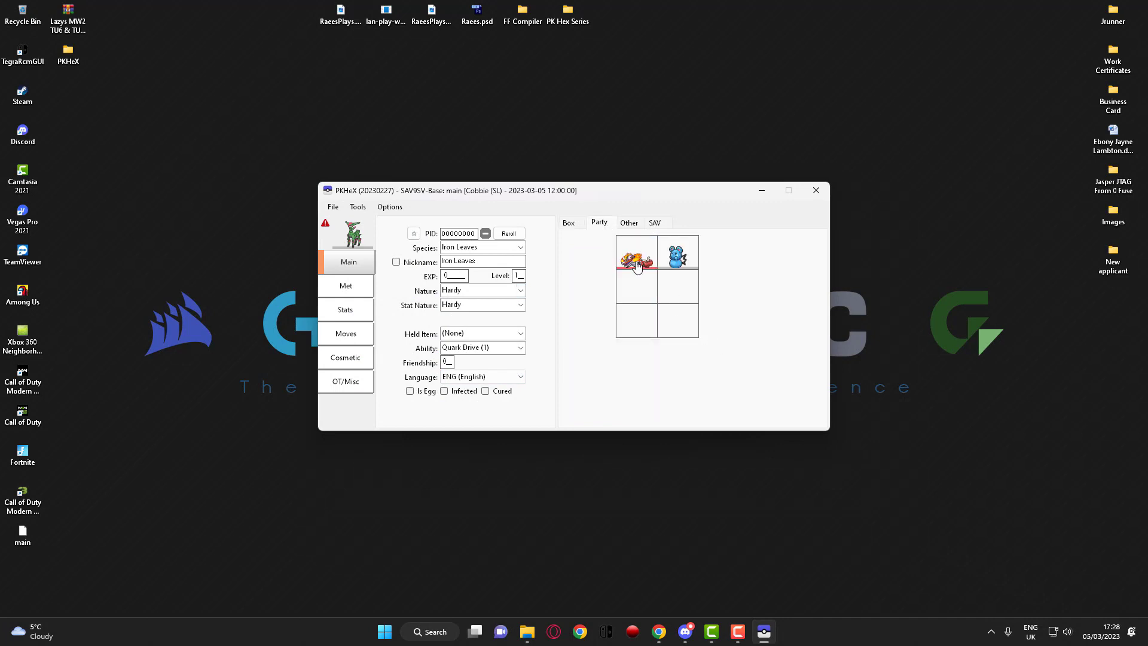
mouse_move(638, 265)
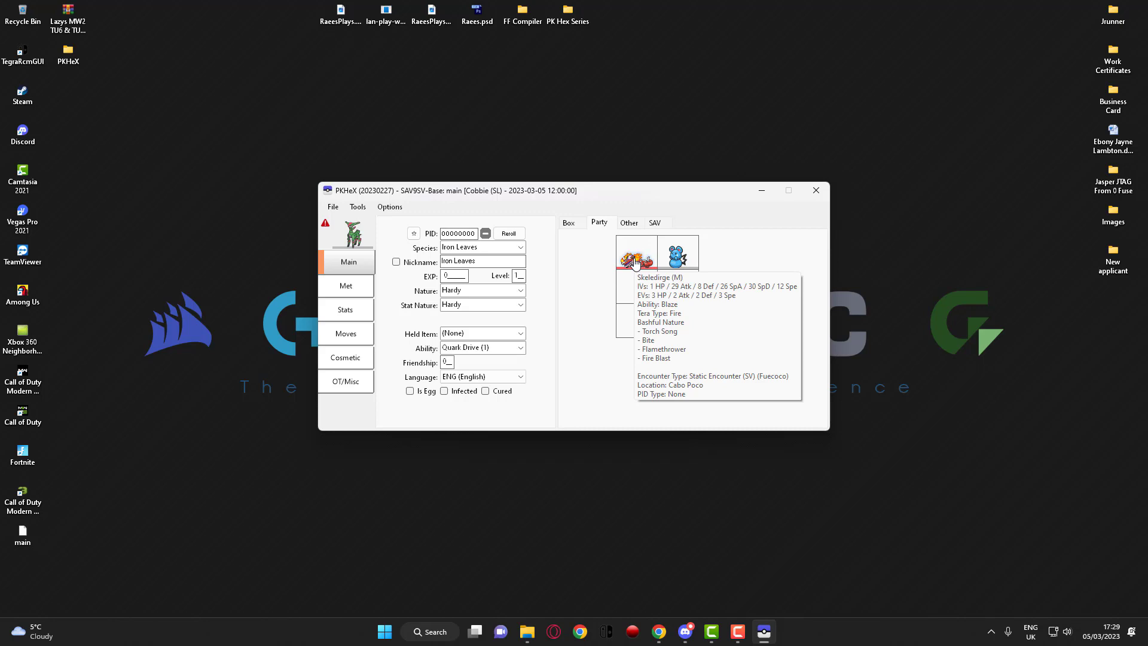
mouse_move(680, 262)
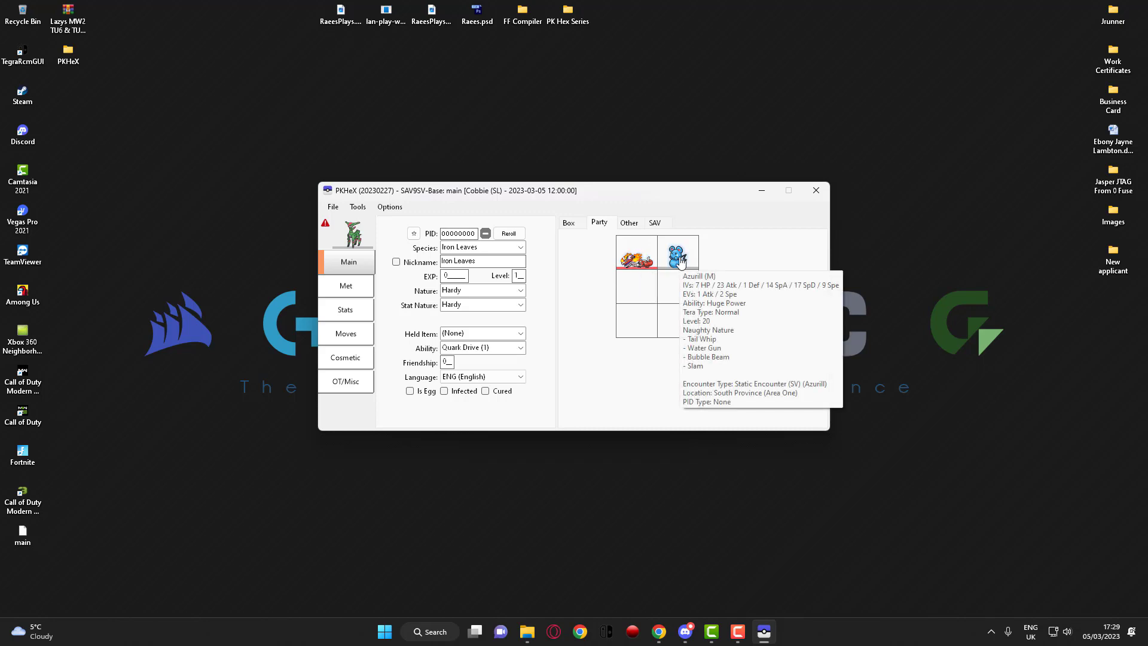
click(680, 261)
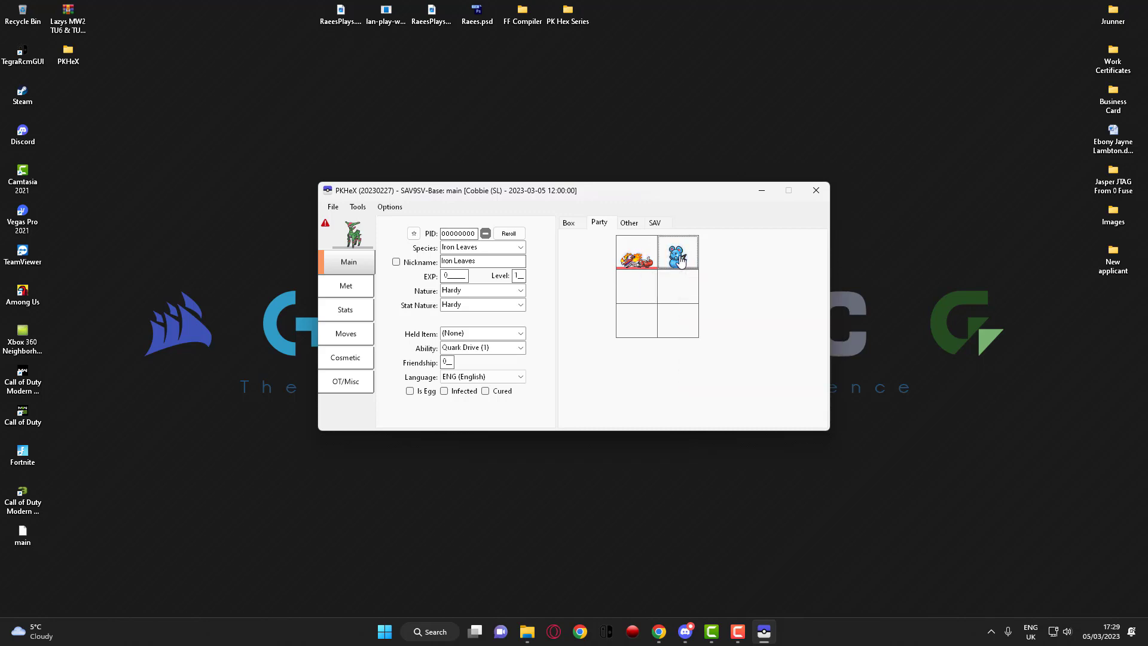
drag(680, 261, 359, 236)
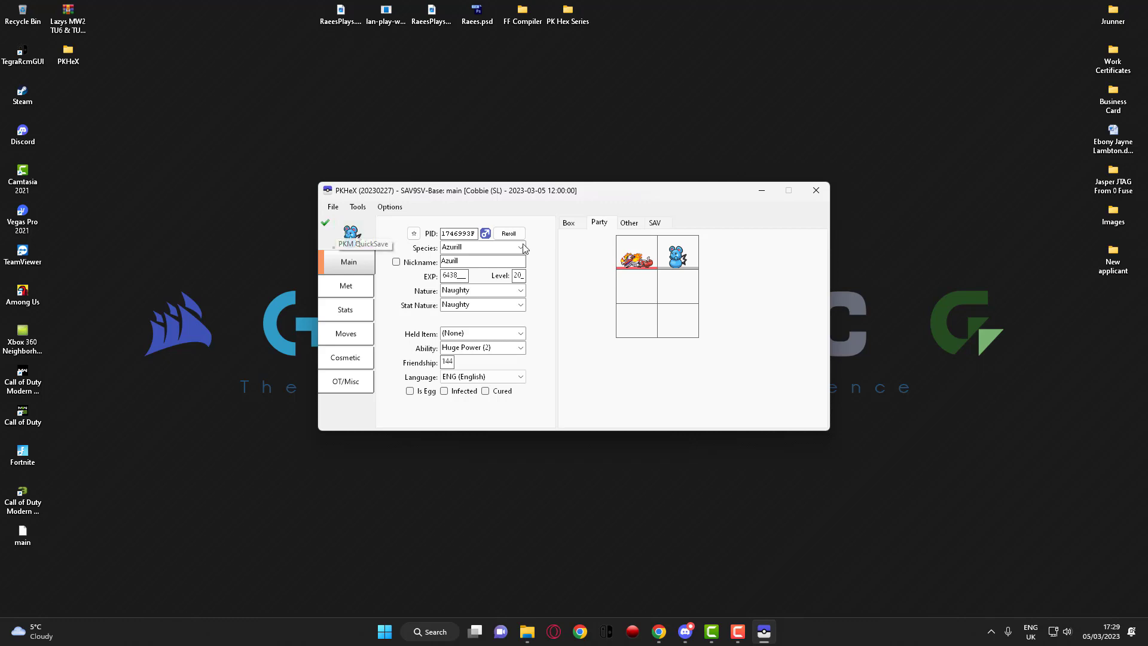
Set Azurill's level to 50 and review its met data and stats
double_click(515, 276)
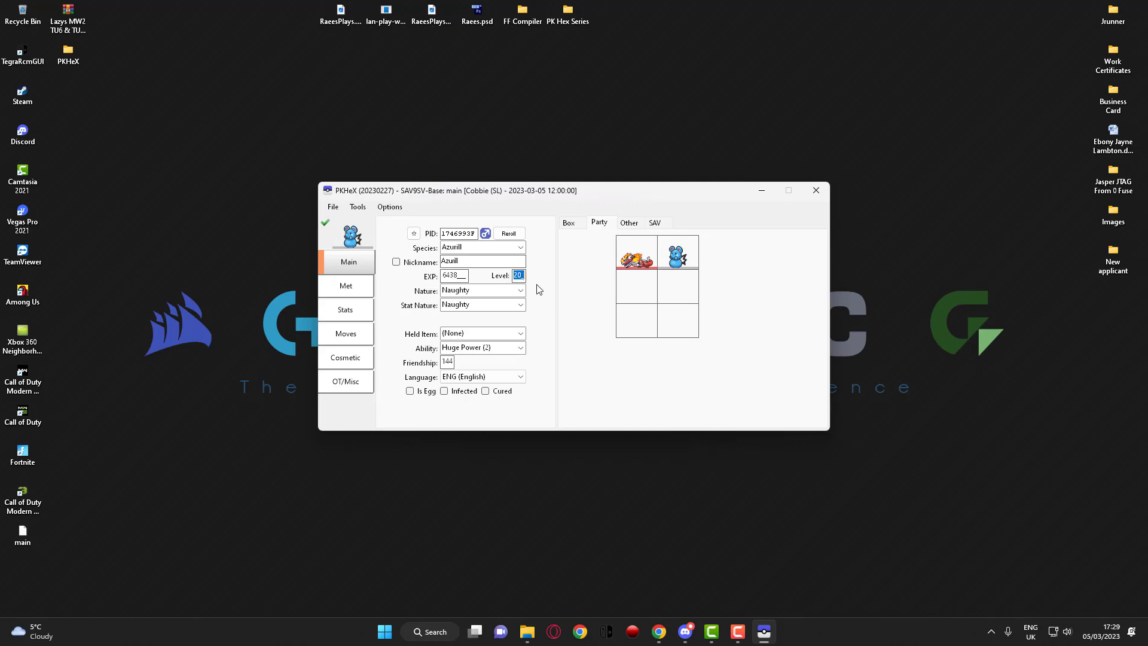
text(50)
click(348, 288)
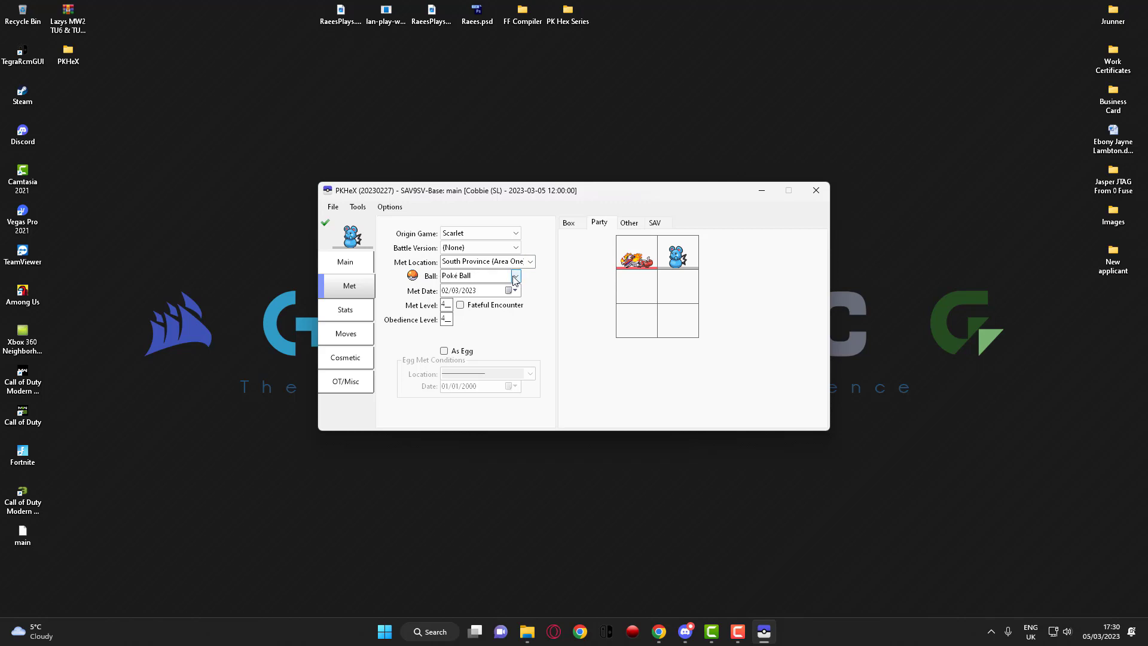
click(365, 309)
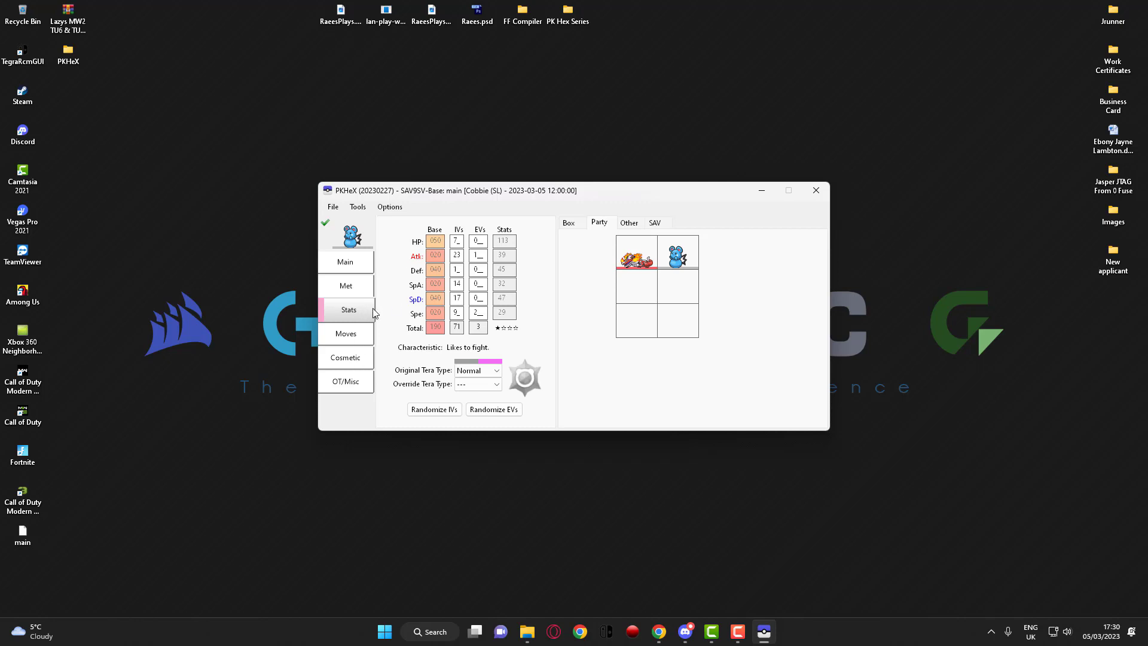
click(357, 266)
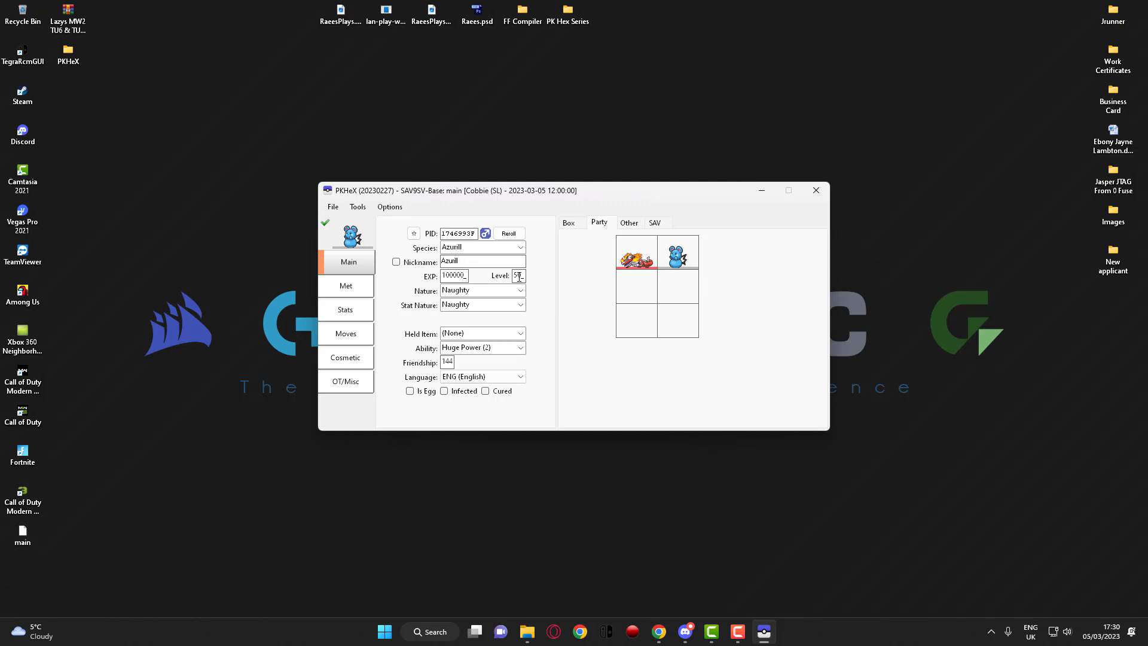
Export the save to the Desktop as main, replacing the existing file
click(333, 206)
click(361, 251)
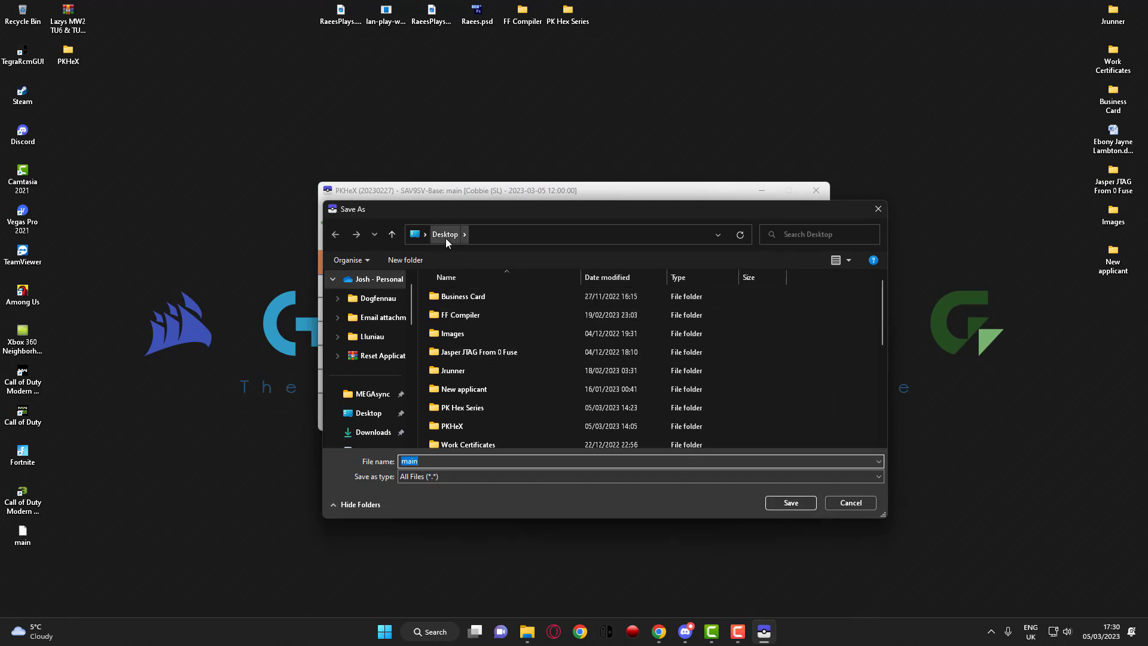
click(792, 499)
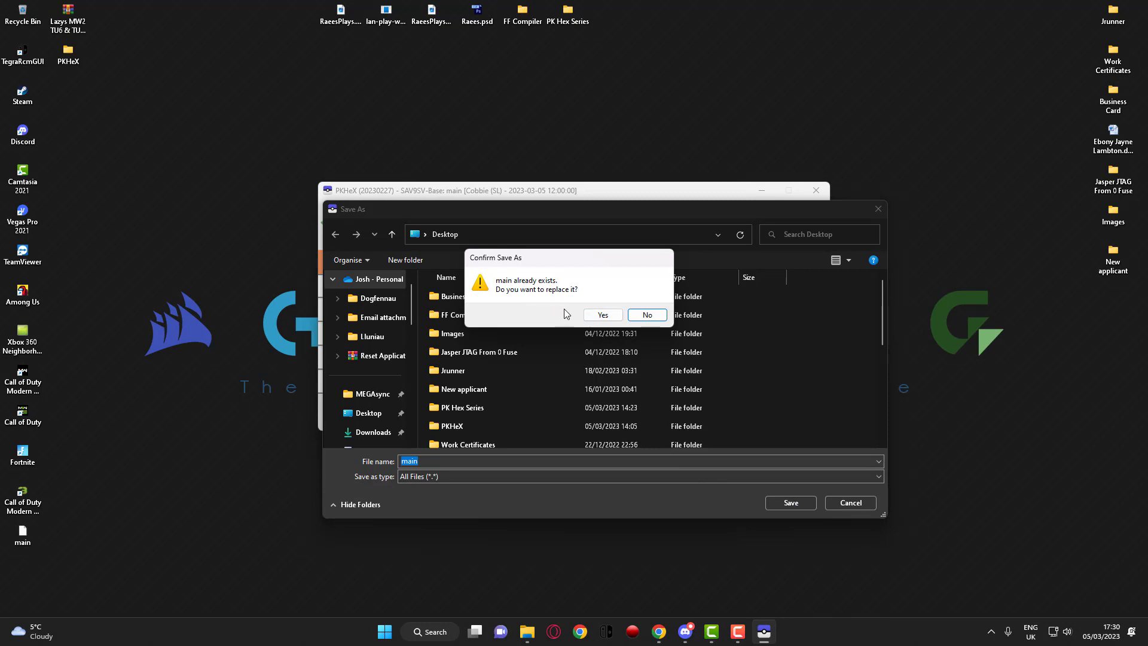
click(609, 317)
click(628, 362)
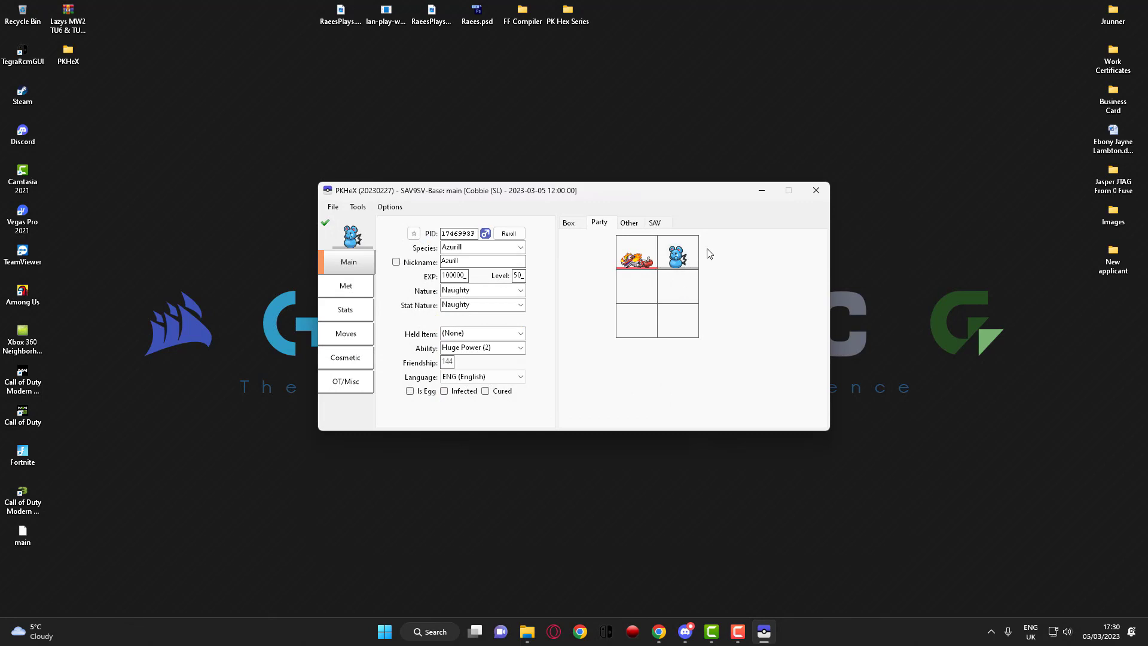
mouse_move(683, 261)
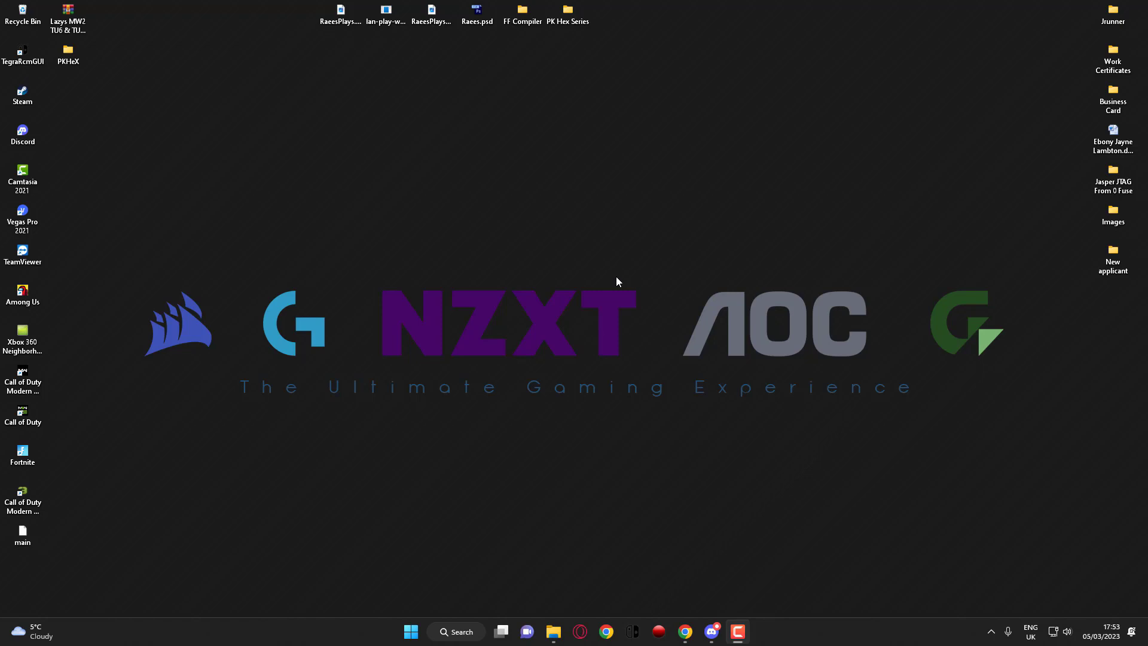
Start PKHeX again from its desktop folder and minimize the folder window
double_click(69, 56)
double_click(494, 387)
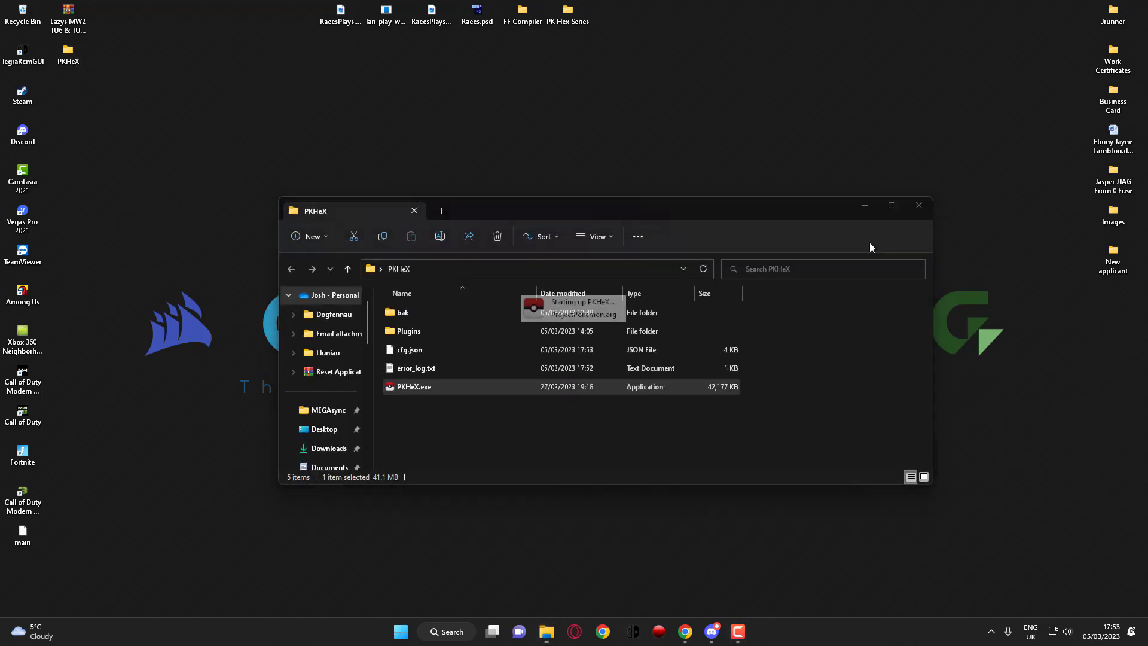
click(864, 206)
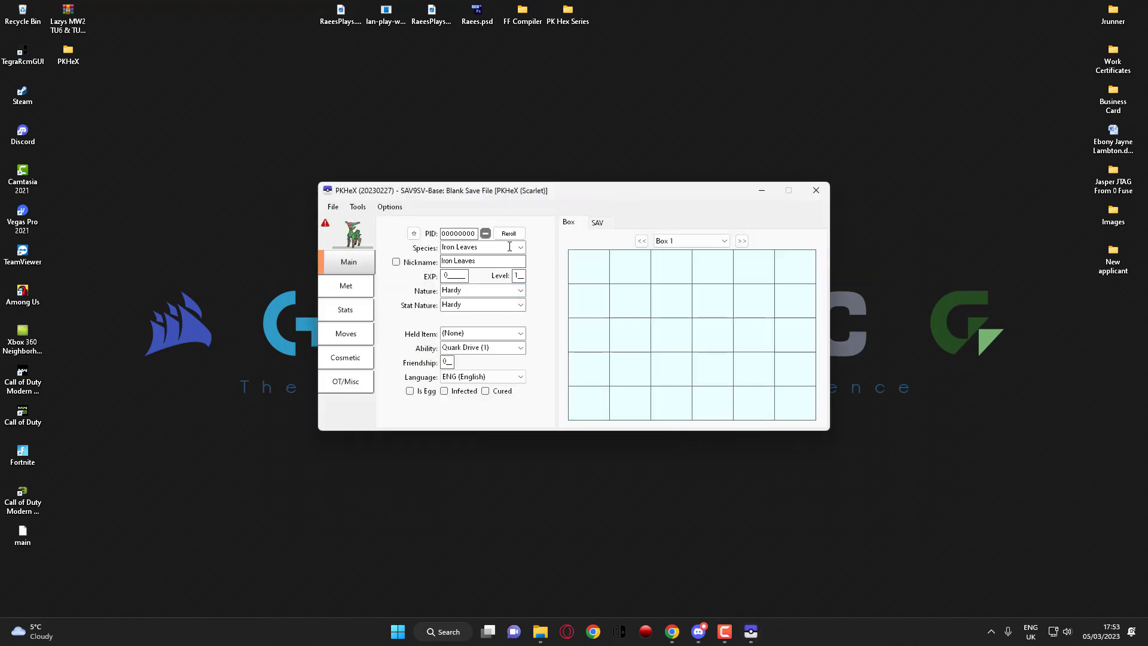
Load the Desktop save file main into the blank PKHeX session
click(333, 207)
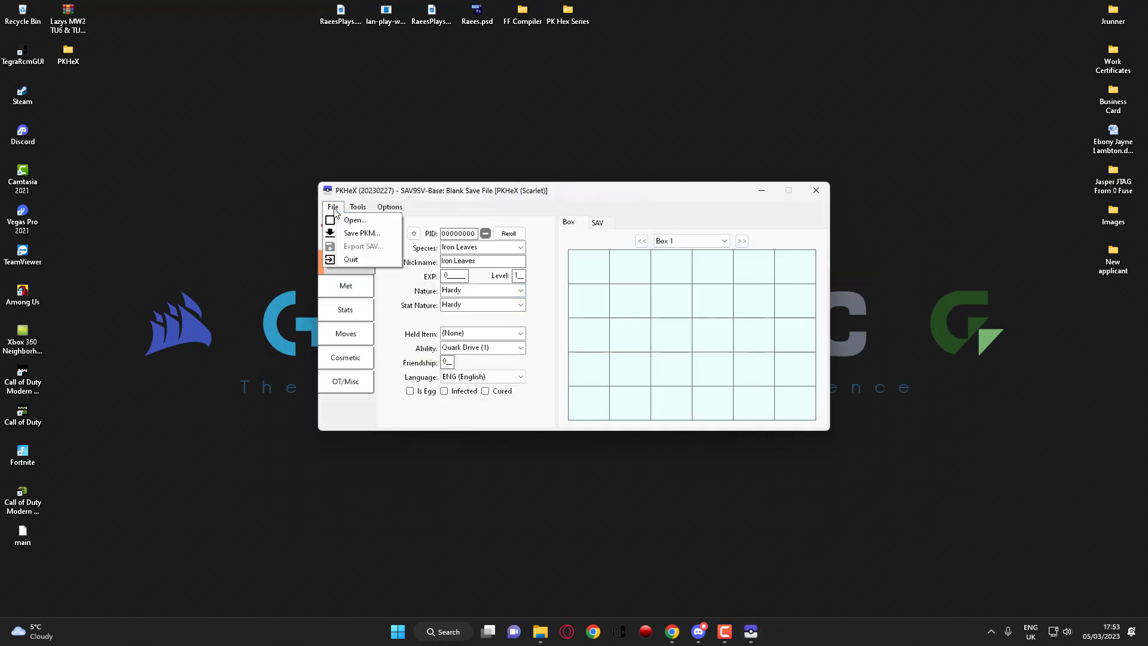
click(341, 220)
scroll(518, 323, down, 5)
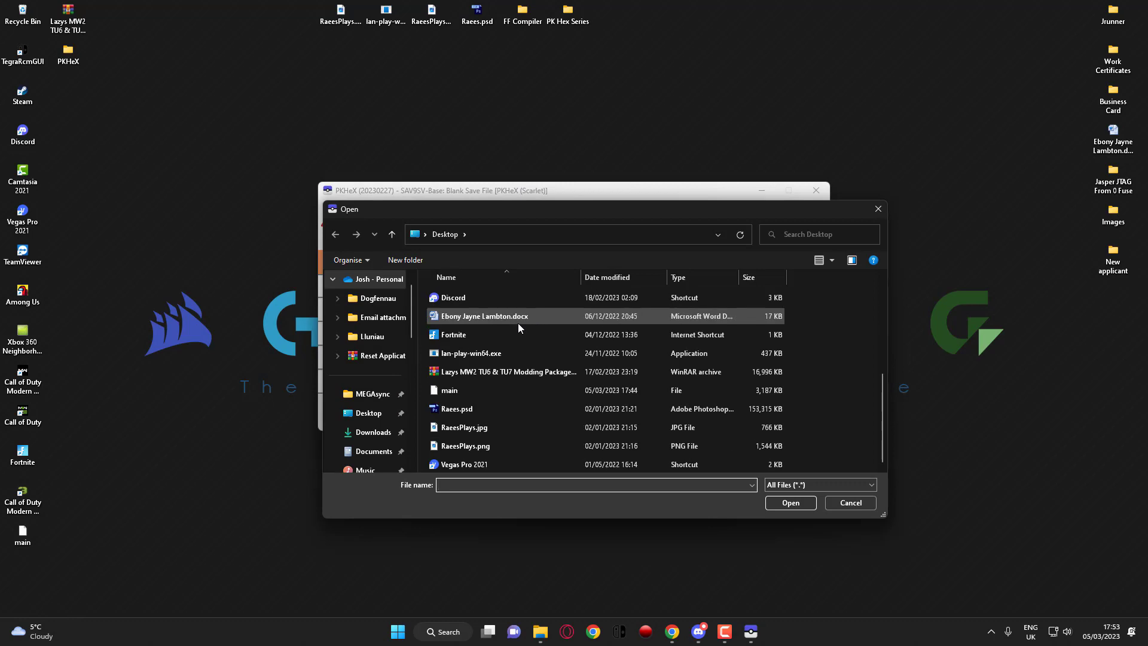
double_click(470, 390)
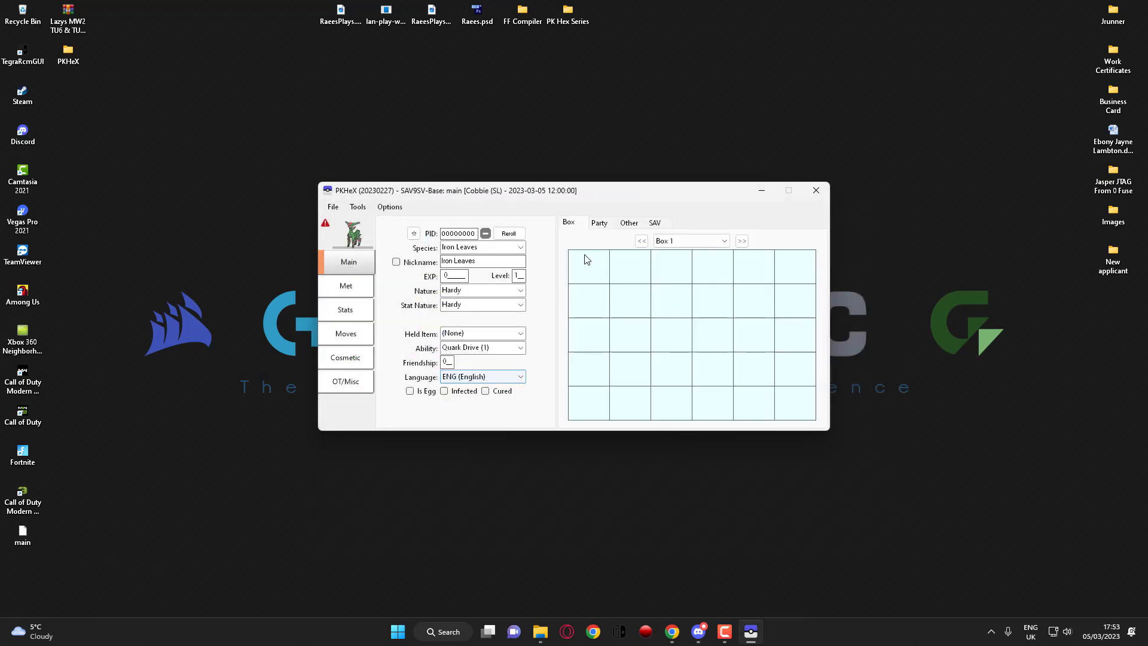
Show the save's party and inspect the details of its two Pokémon
click(606, 227)
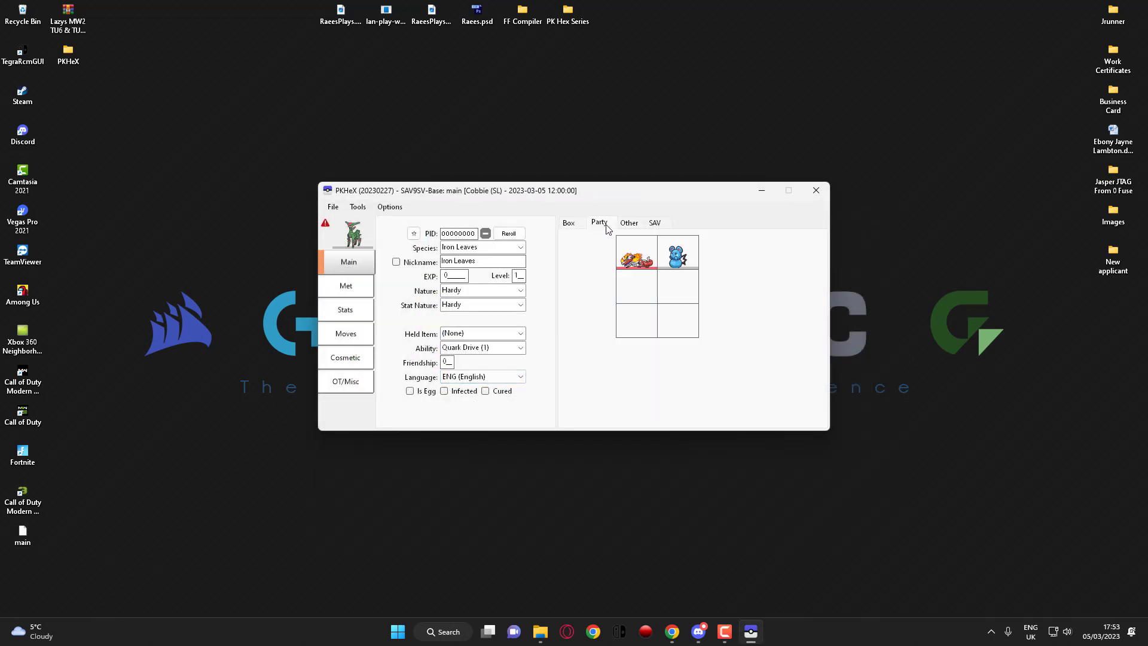
mouse_move(638, 259)
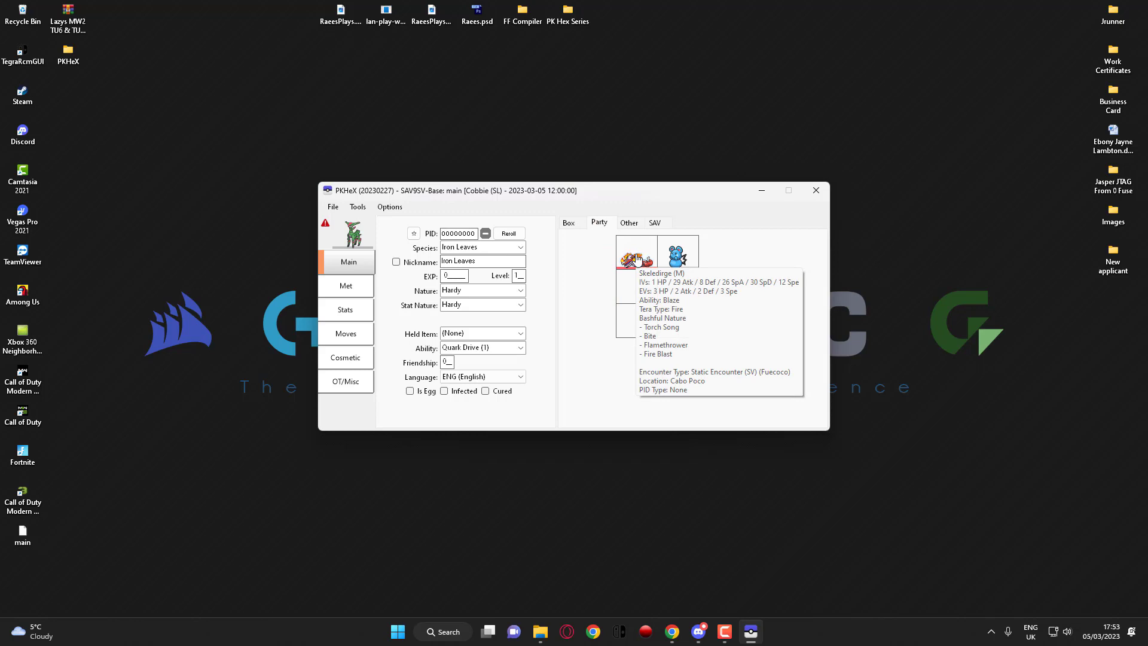
mouse_move(672, 261)
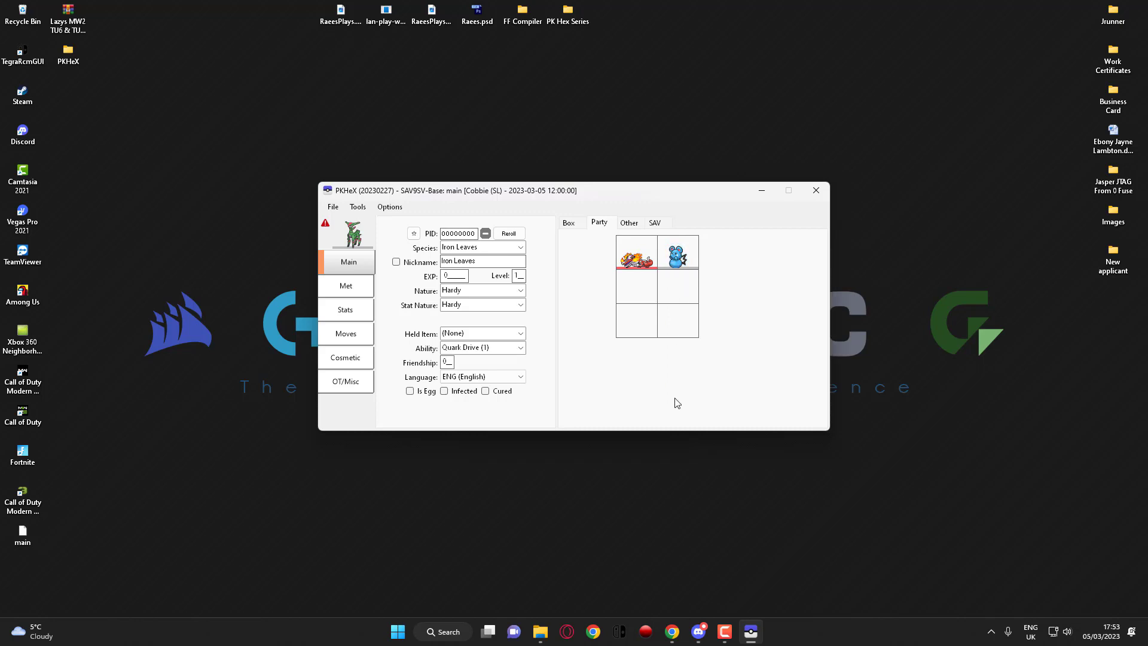
Switch to the Pokémon Showdown Teambuilder in Chrome, create a new team and add Charizard to it
click(672, 631)
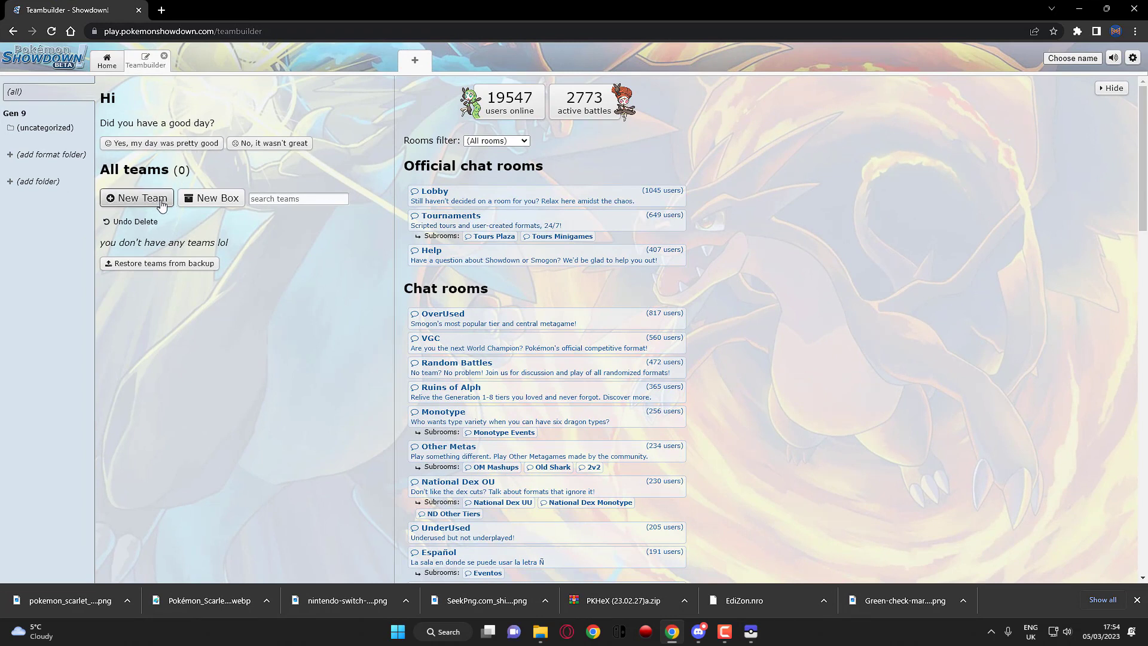
click(160, 201)
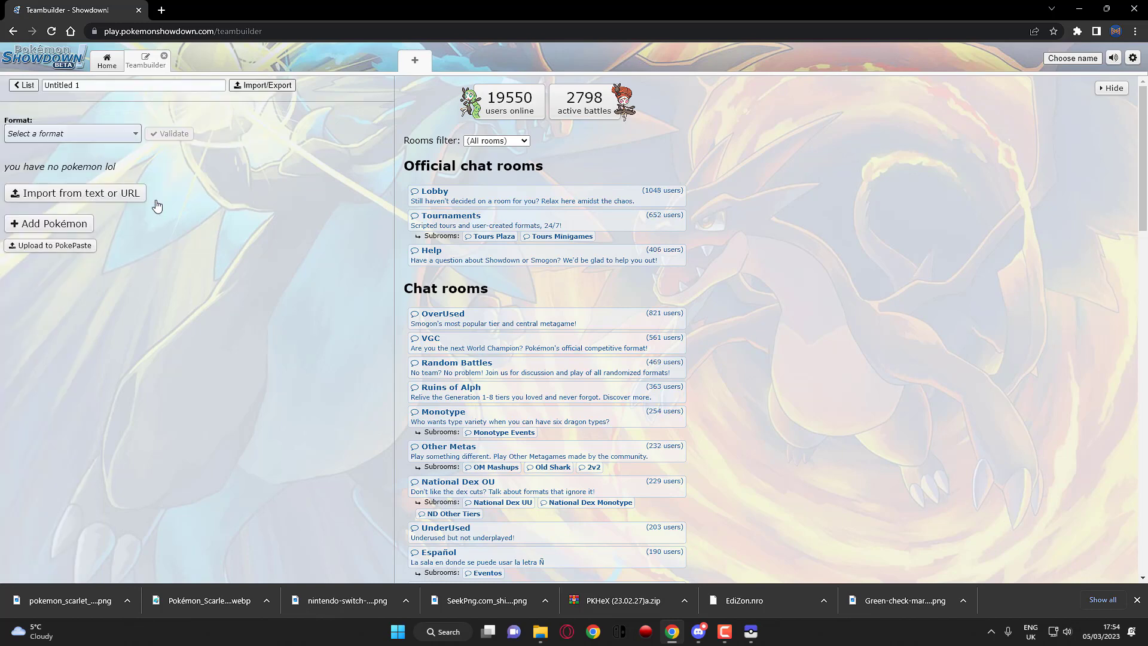
click(49, 223)
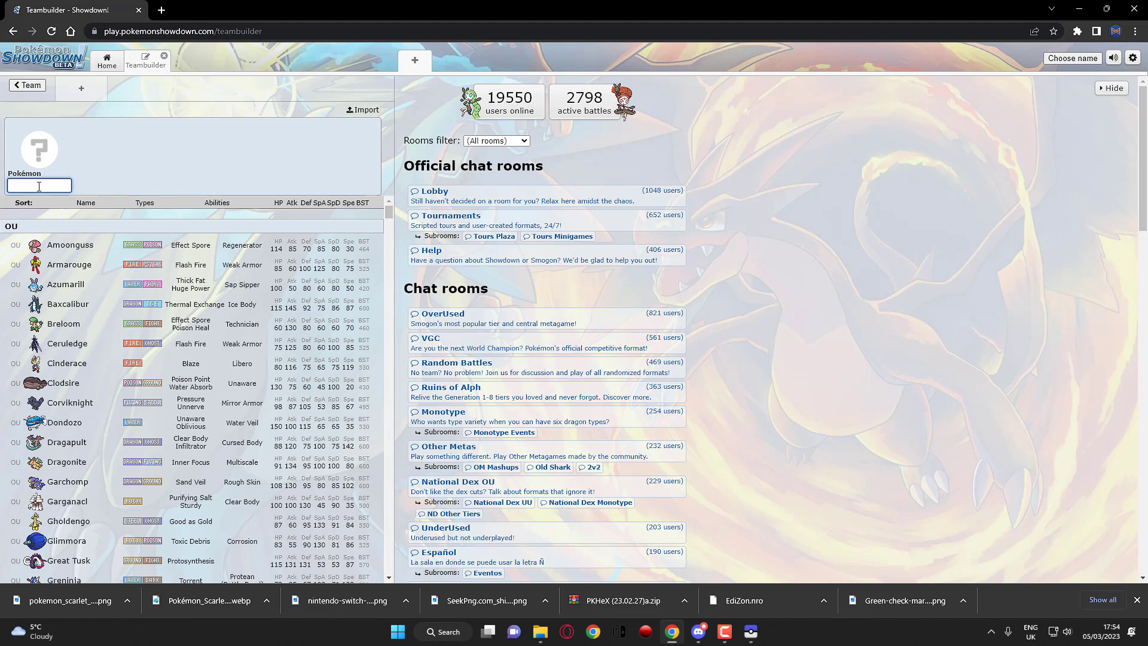
text(charizard)
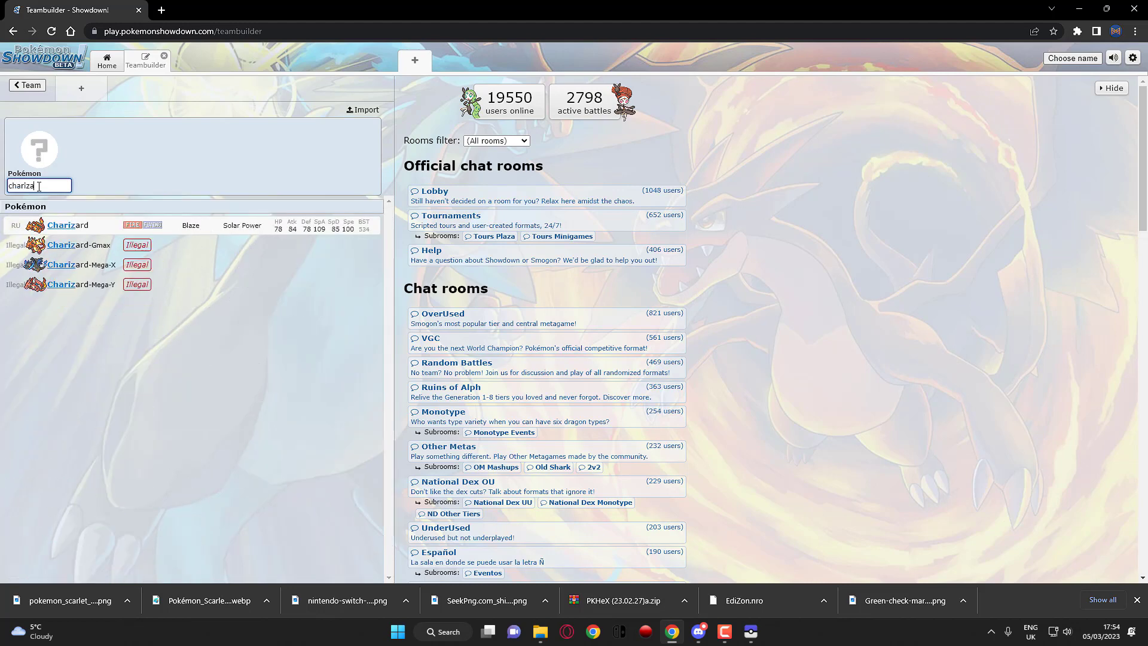
click(77, 232)
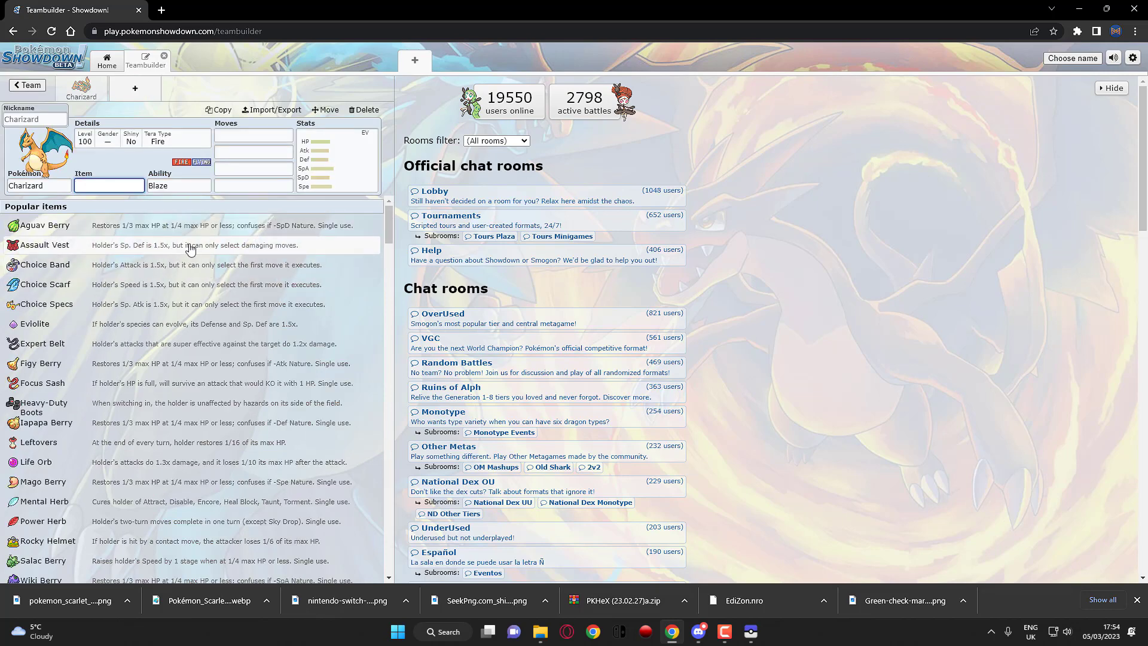
Set Charizard's details to level 50, male gender and shiny
click(88, 138)
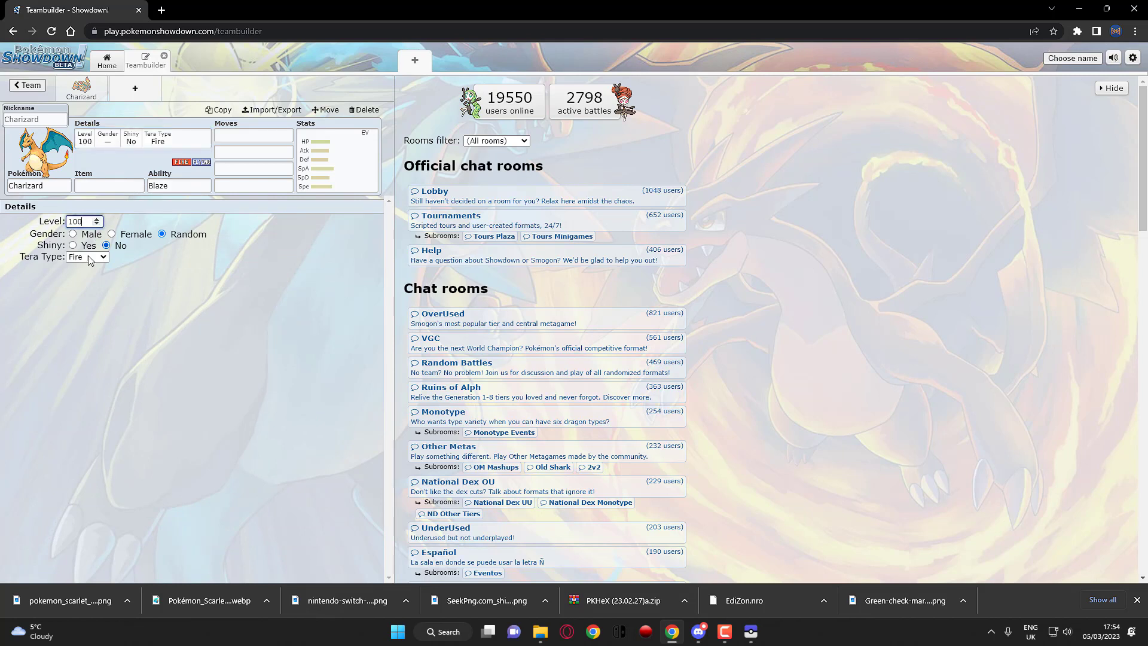
double_click(84, 222)
text(50)
click(73, 234)
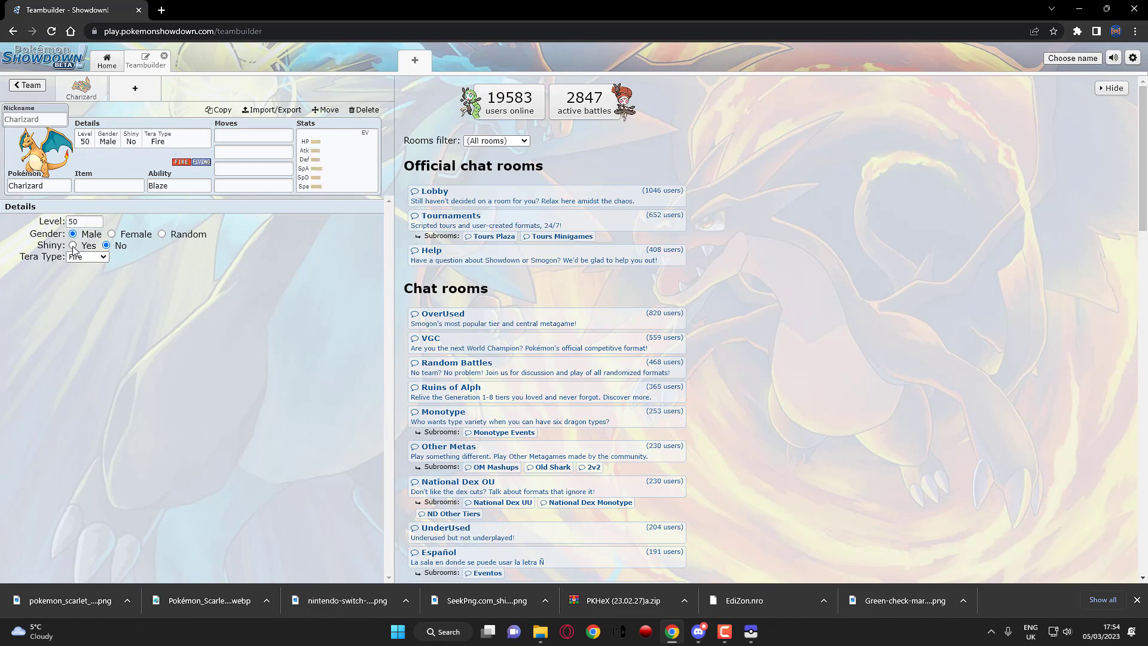
click(72, 245)
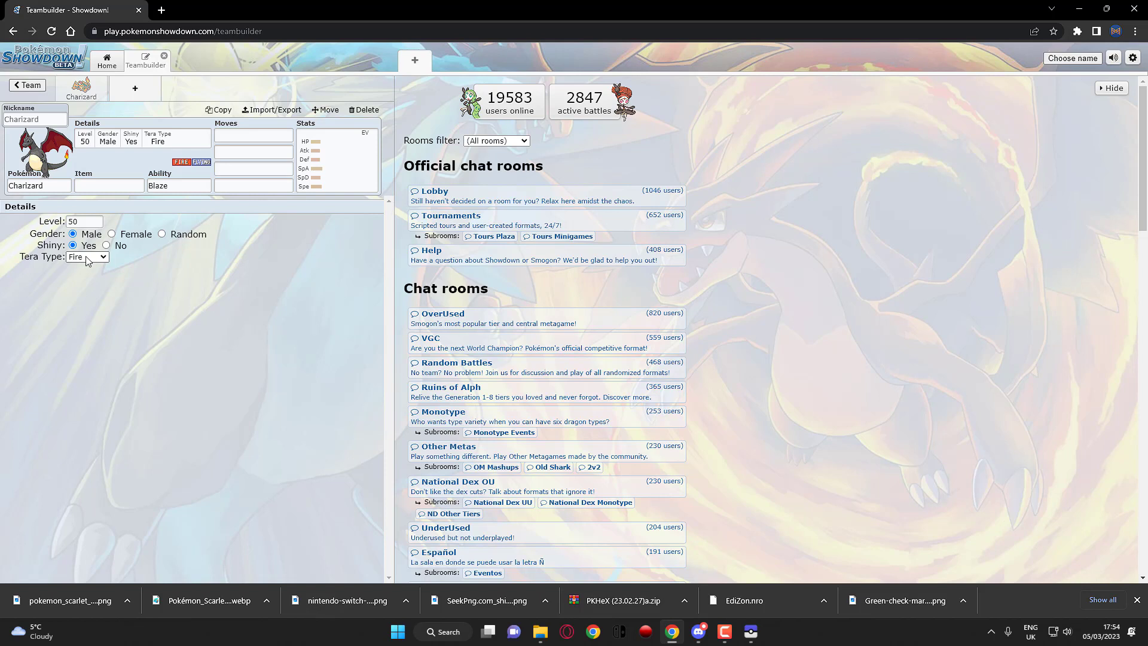
Give Charizard the moves Fire Blast, Fire Fang, Fire Punch and Flamethrower
click(115, 188)
click(263, 137)
click(263, 139)
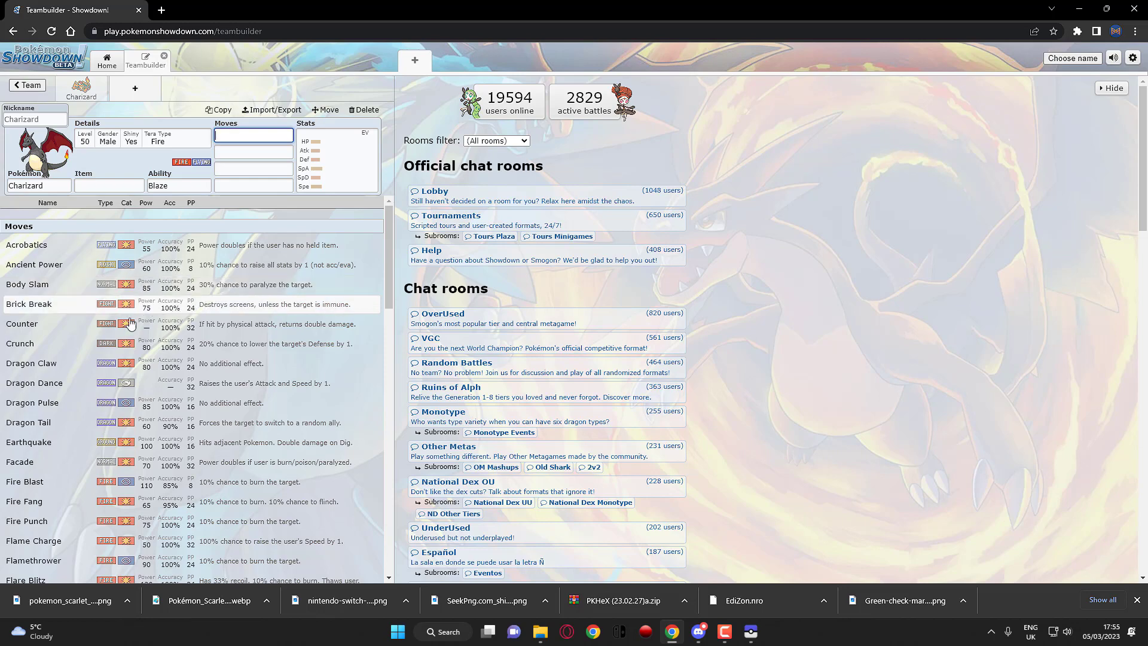
click(71, 485)
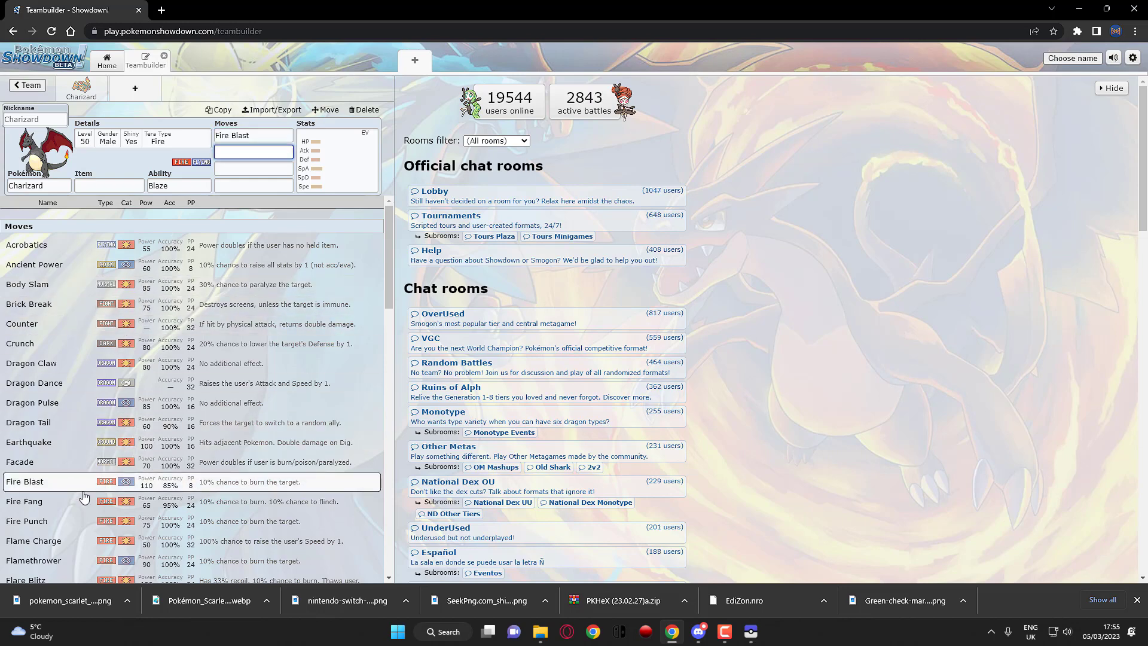
click(103, 507)
click(99, 521)
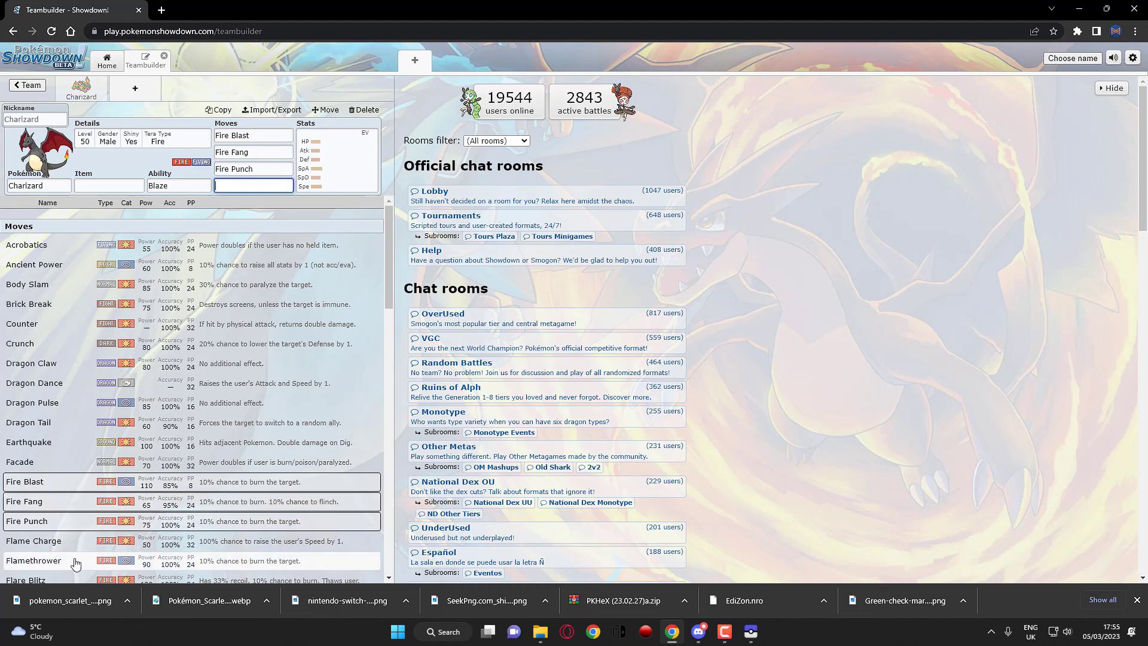
click(88, 561)
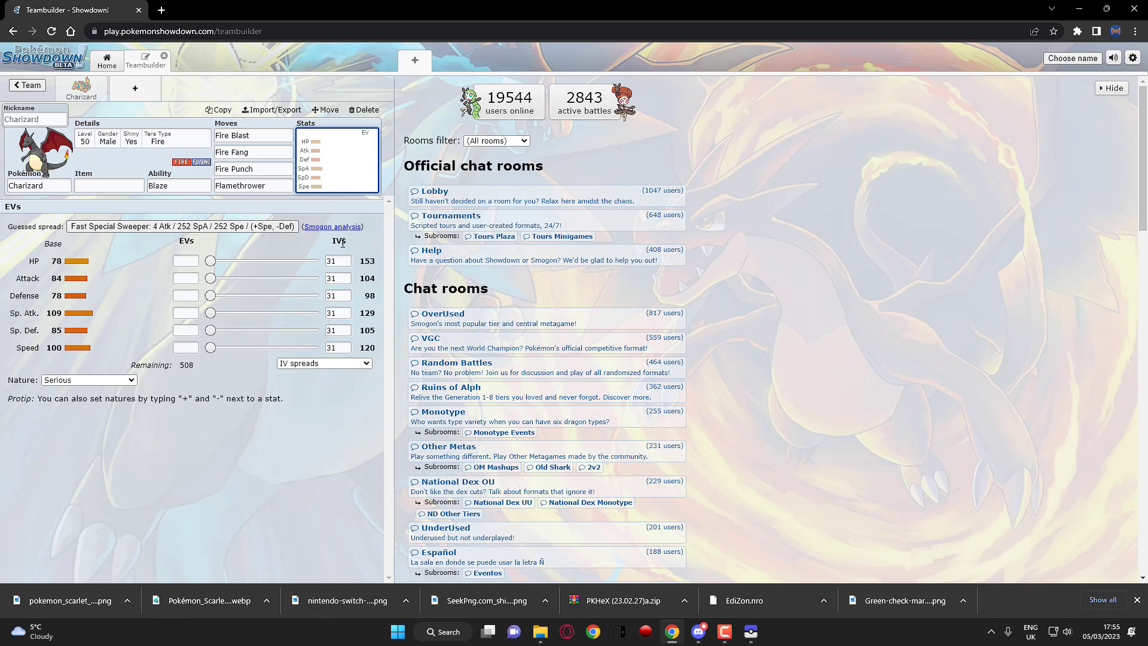
Open the export text of the Charizard set and copy all of it to the clipboard
click(337, 260)
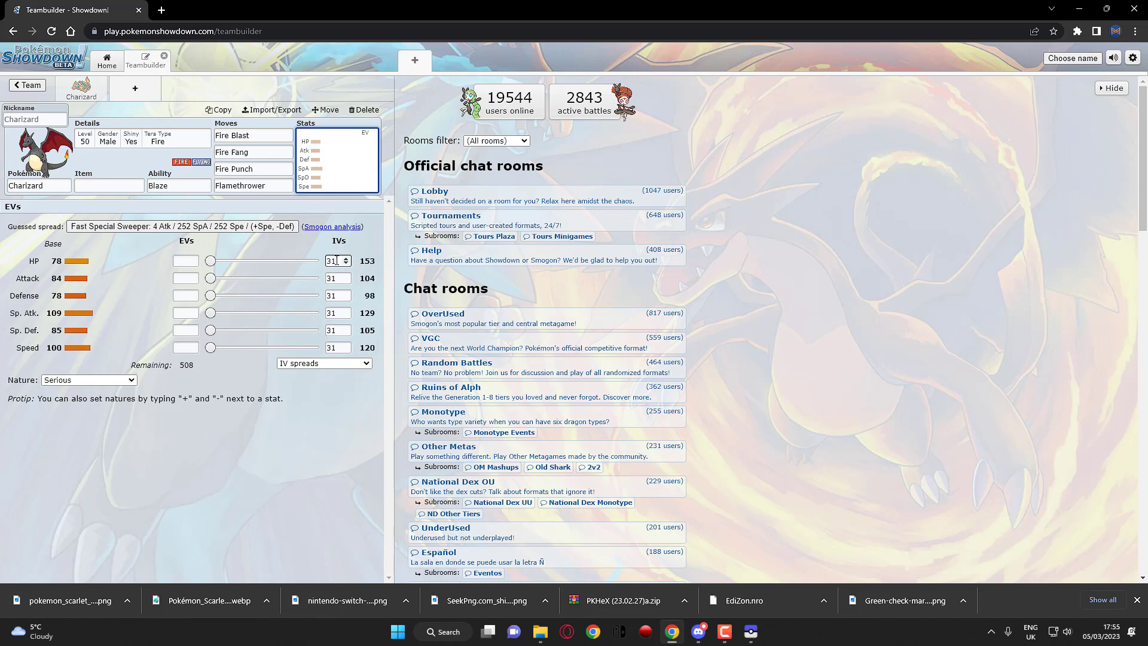
click(272, 110)
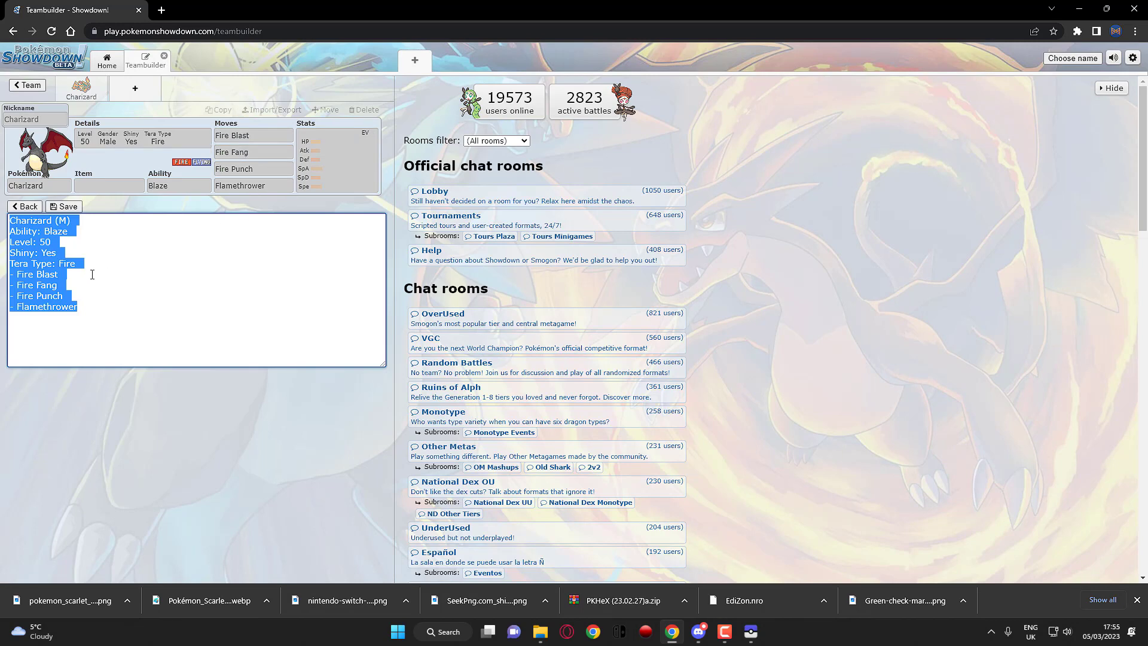
right_click(41, 243)
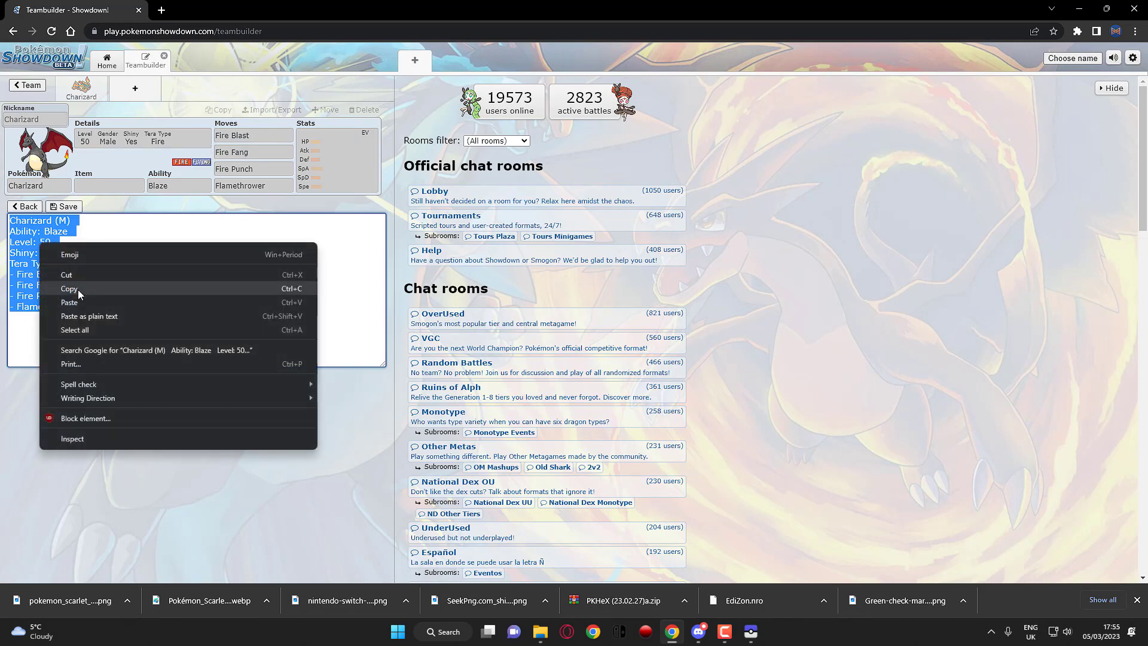
click(78, 289)
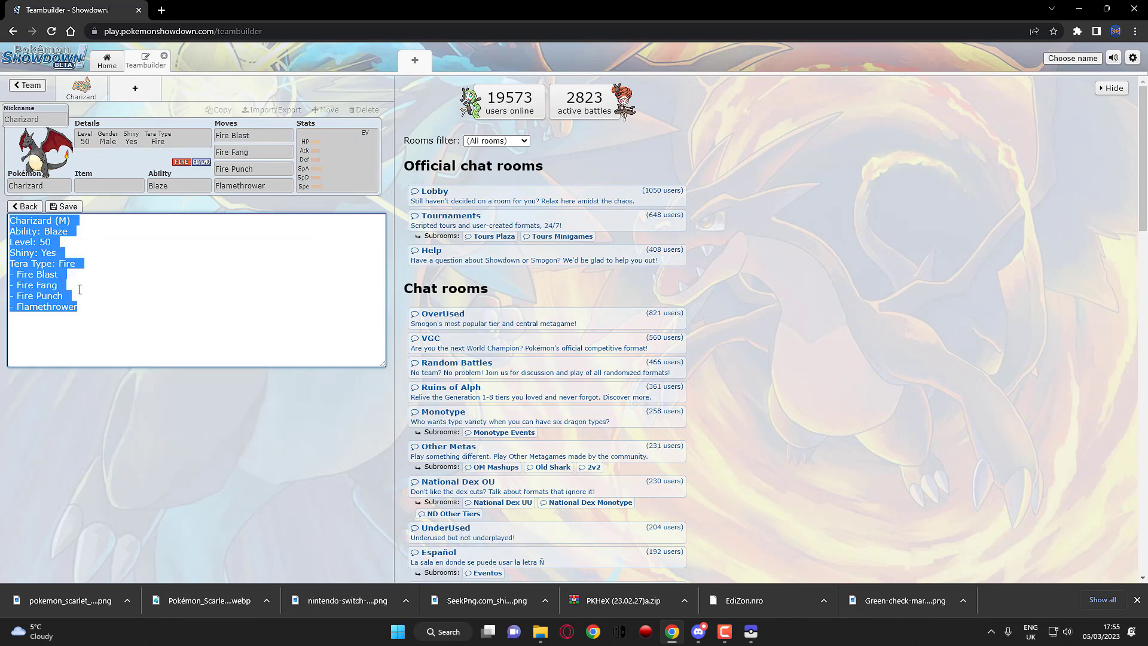
Switch to PKHeX, import the copied Charizard set with Auto-Legality Mod and place it in the third party slot
click(1079, 9)
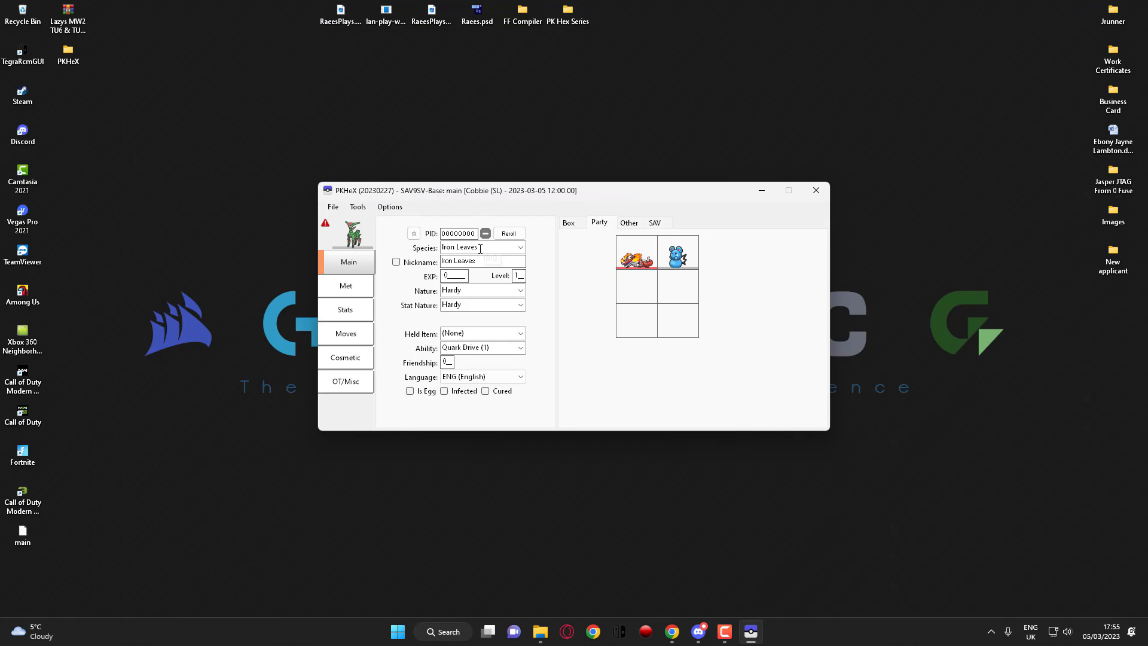
drag(517, 195, 520, 192)
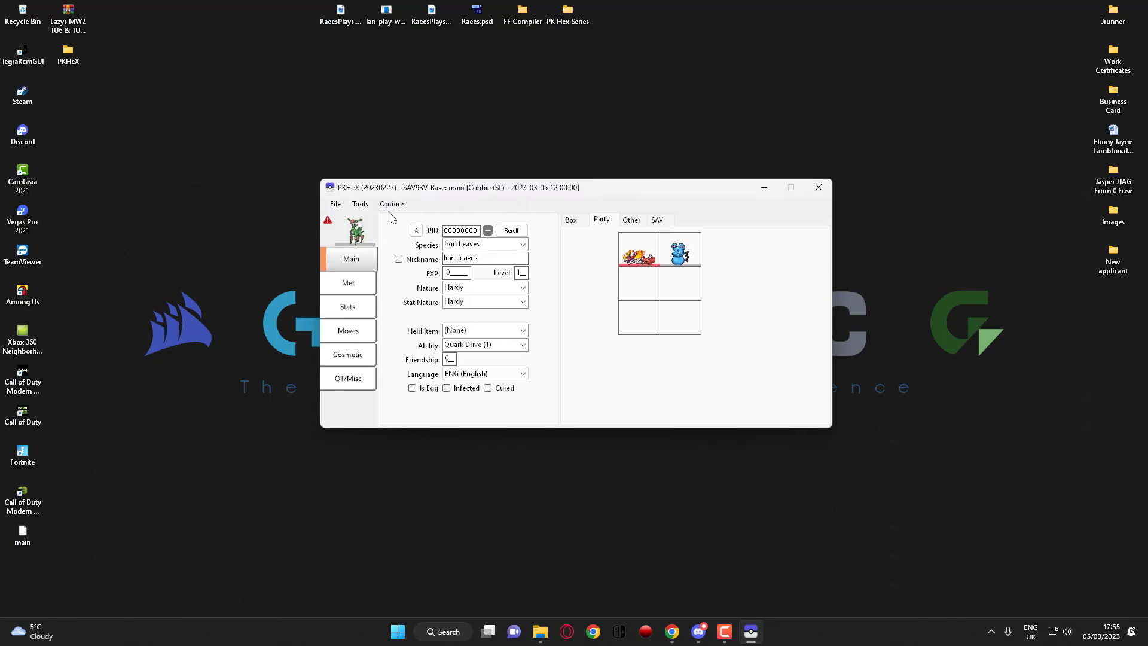
click(370, 208)
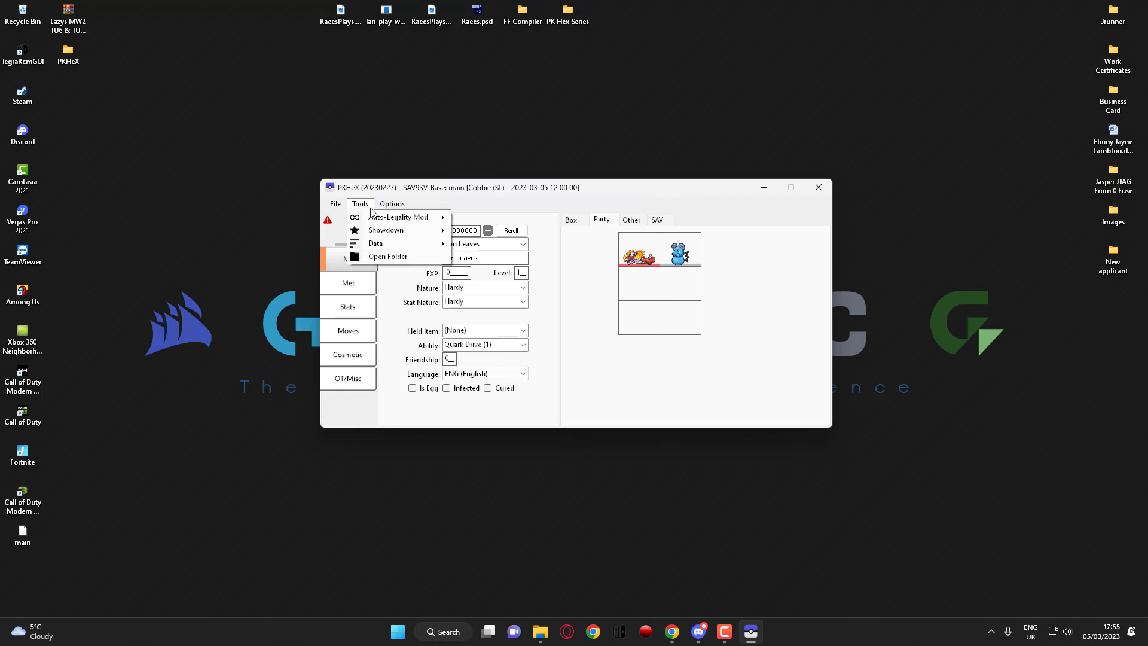
mouse_move(398, 221)
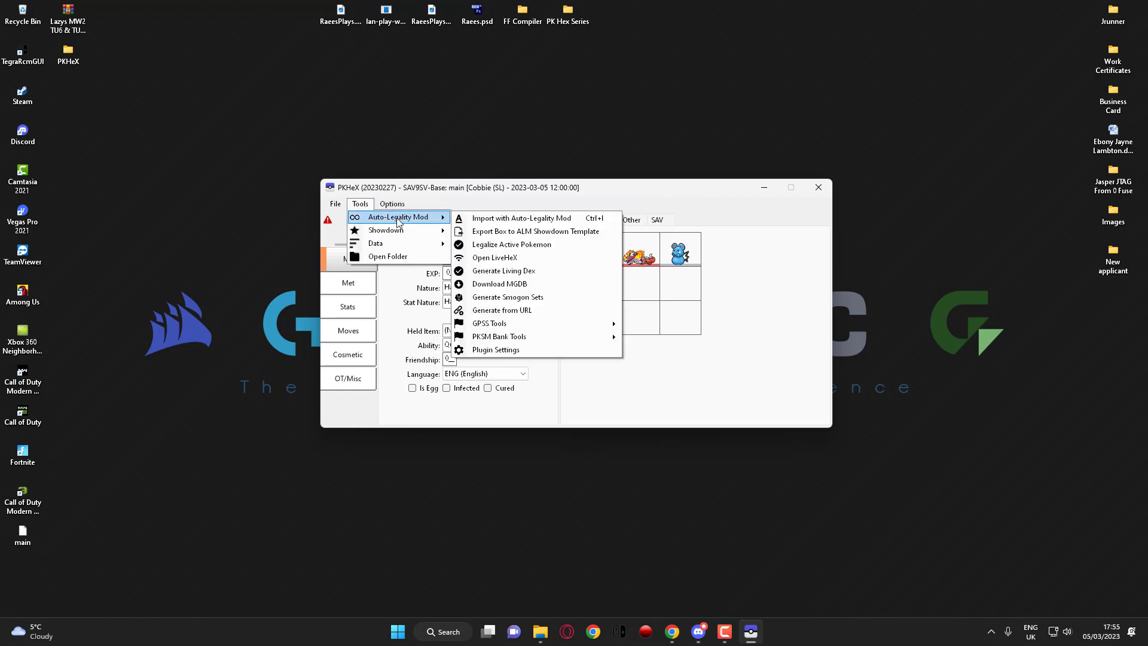
click(504, 218)
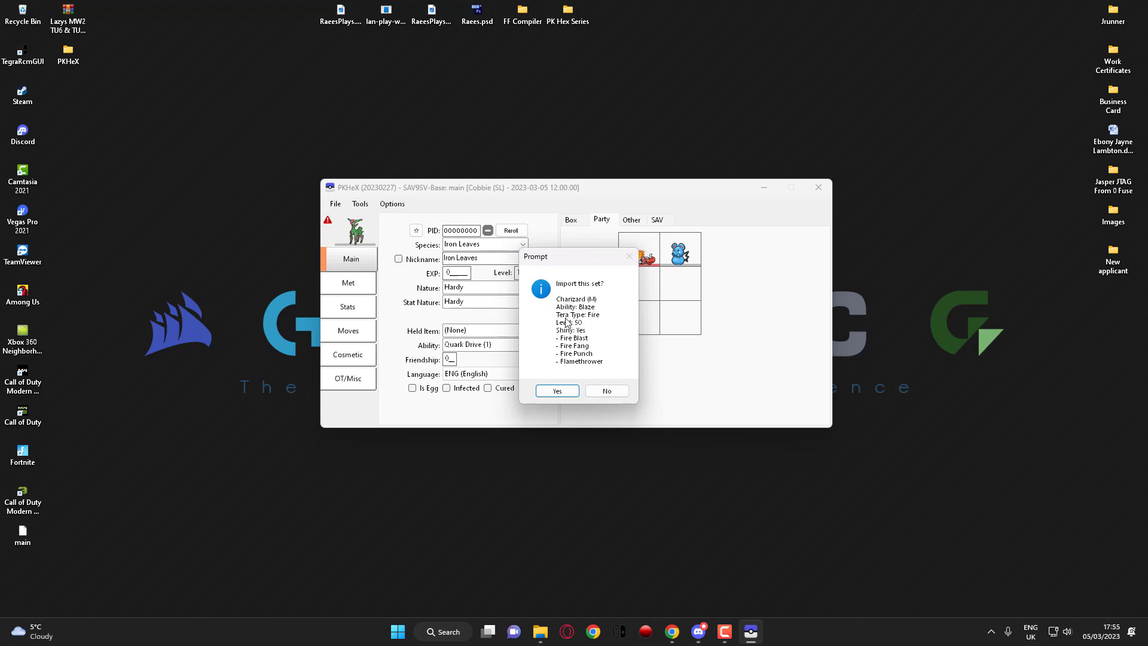
click(565, 394)
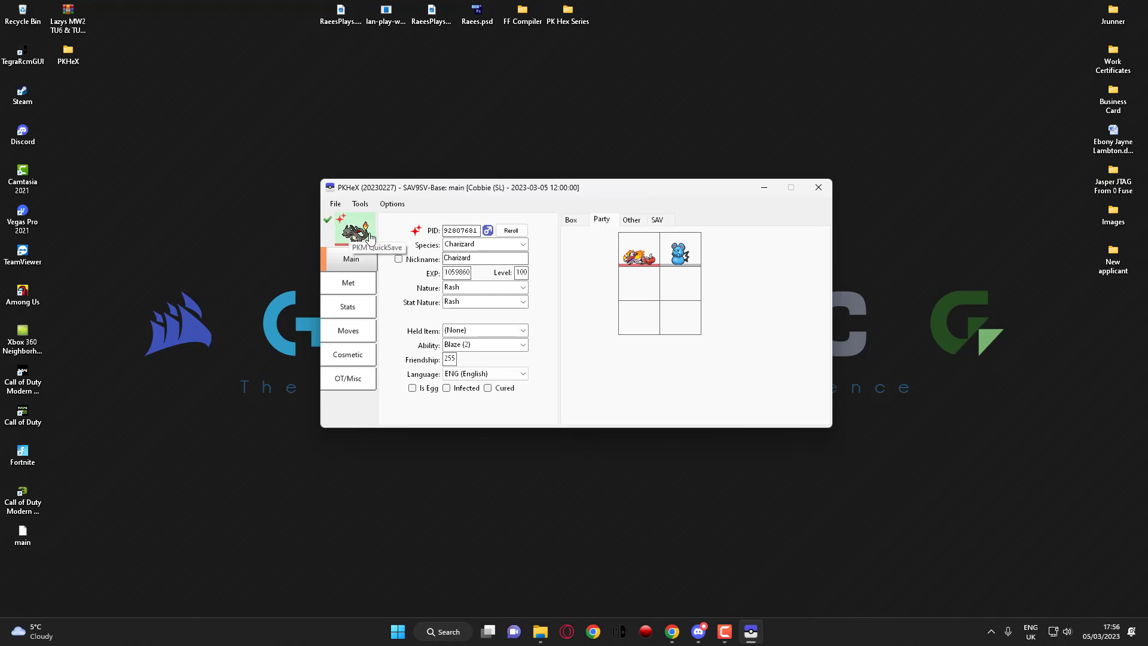
drag(368, 240, 637, 302)
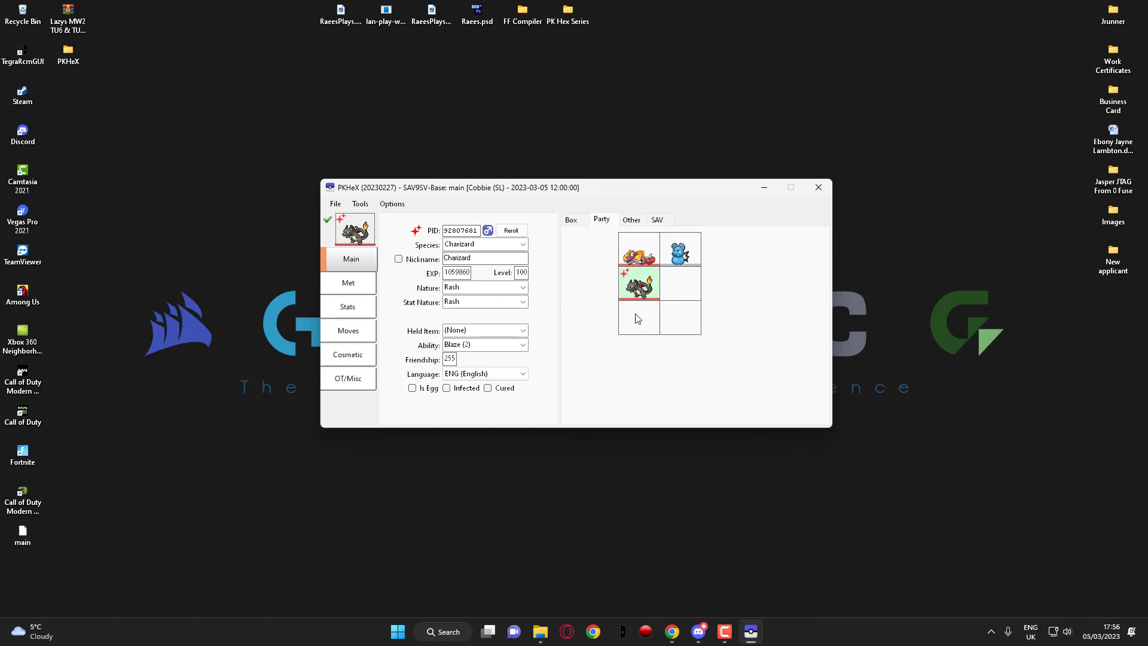
mouse_move(654, 299)
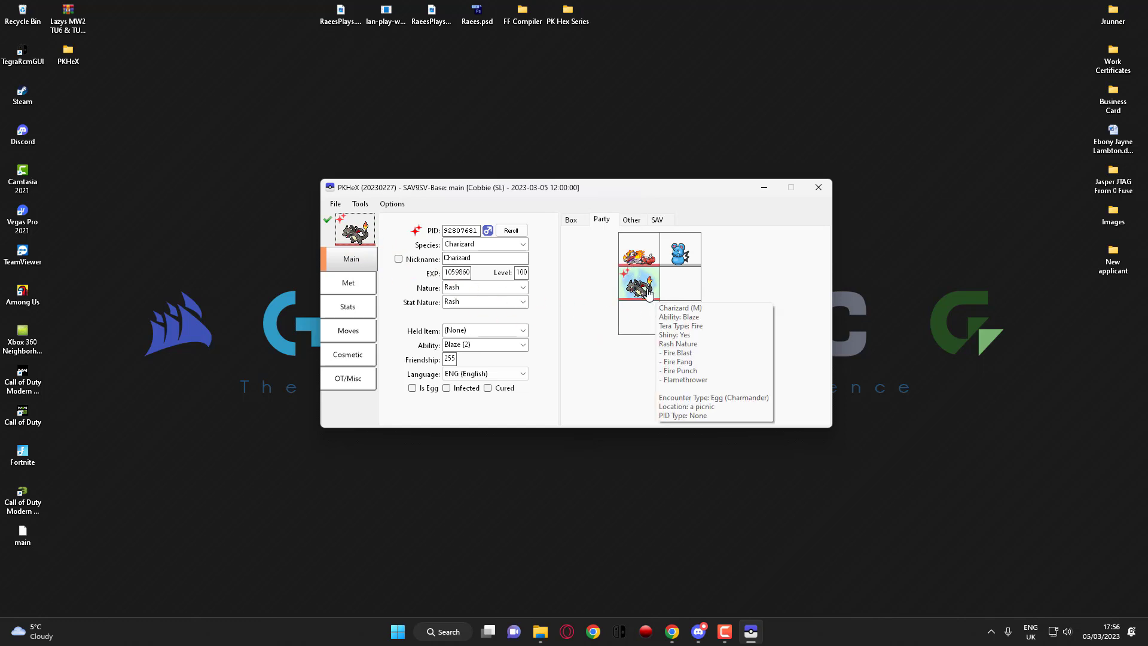
Export the edited save over the Desktop file main and close PKHeX
click(340, 207)
click(366, 243)
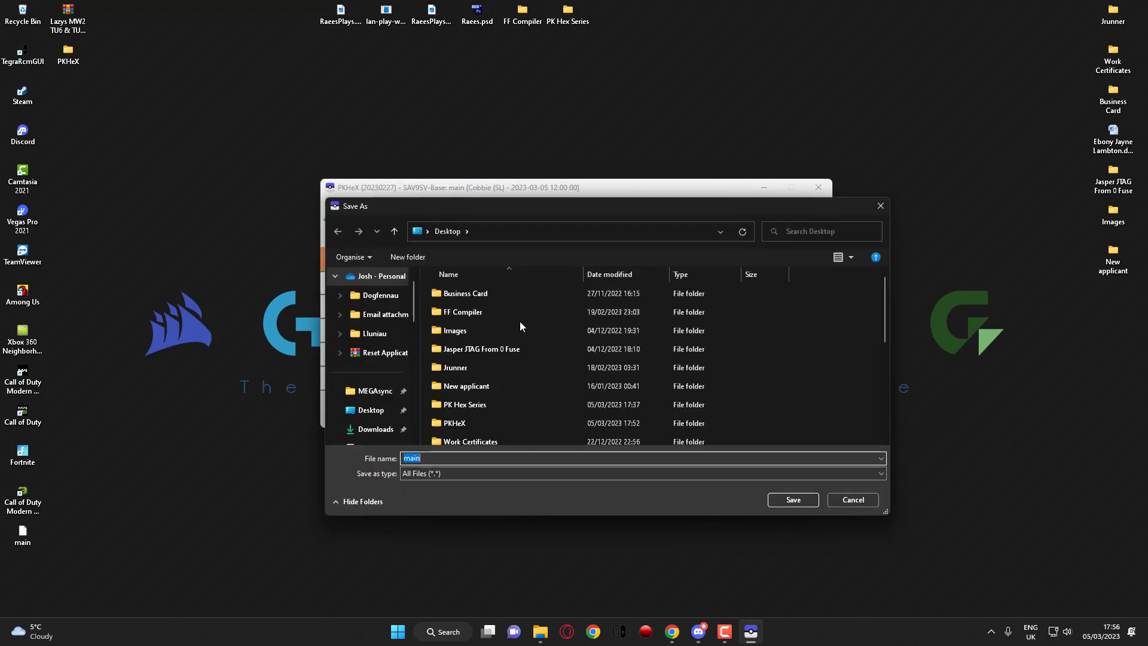
click(492, 365)
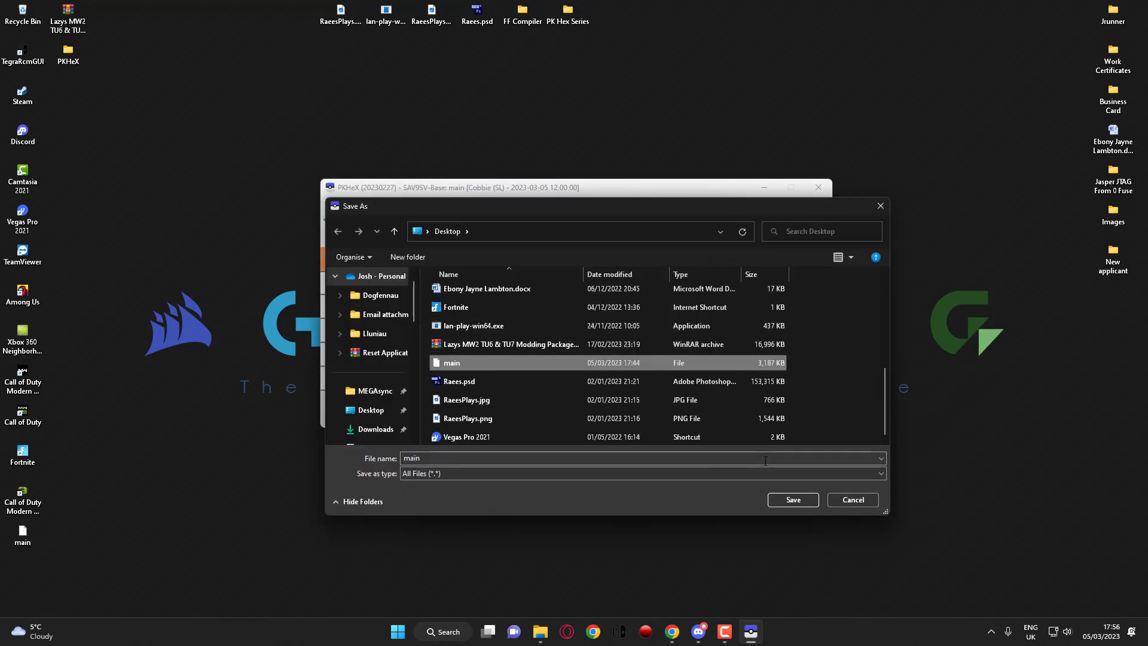
click(792, 500)
click(603, 315)
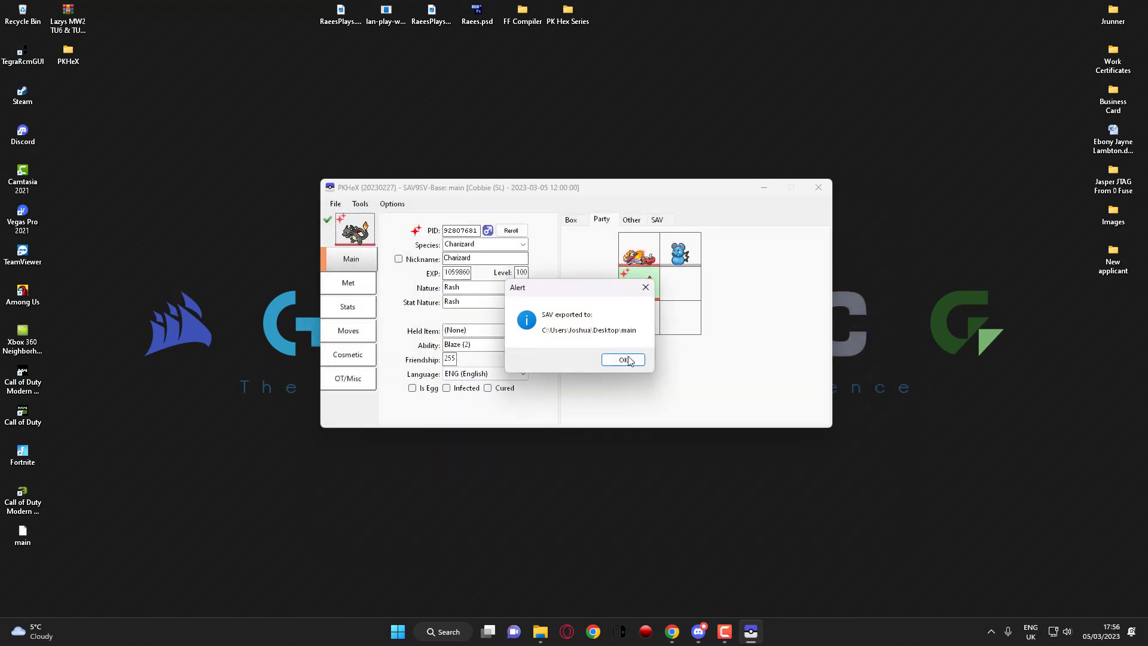
click(622, 359)
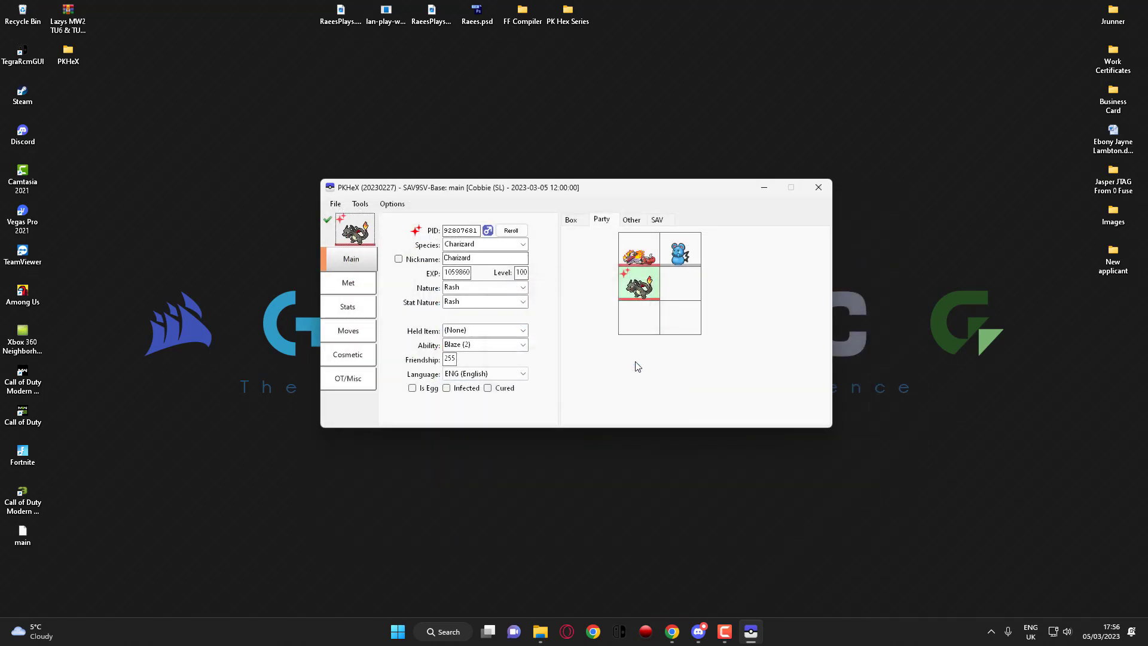
click(819, 187)
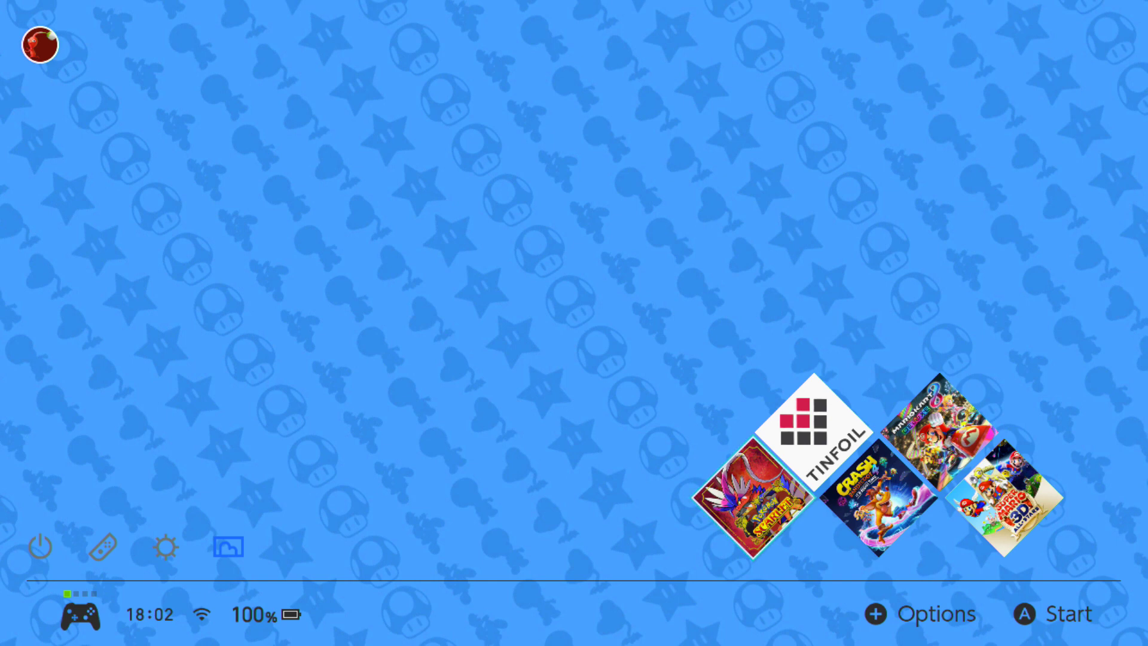
Launch Pokémon Scarlet from the Nintendo Switch home screen
click(813, 430)
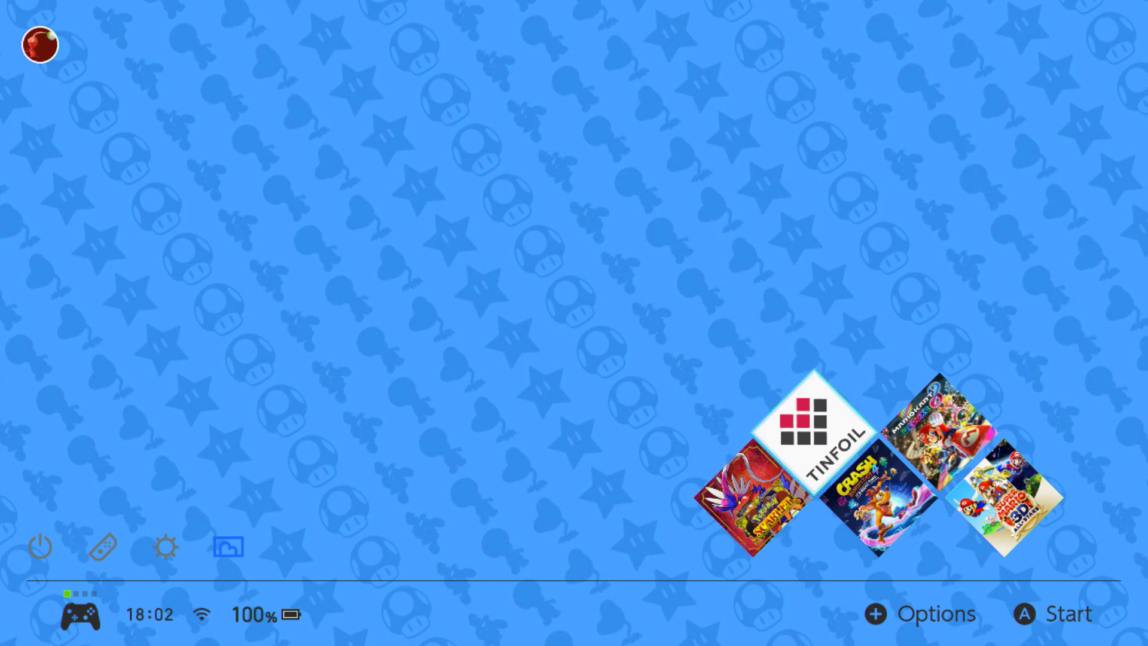
click(752, 498)
key(Return)
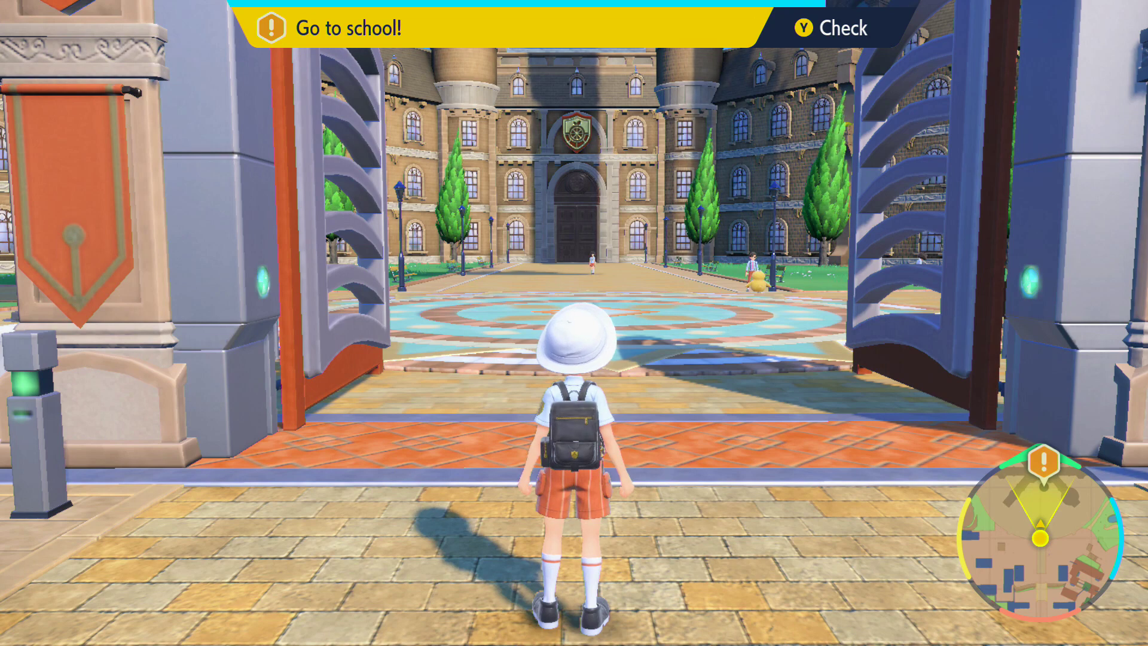
Open the in-game main menu and view the status summary of the party's Charizard
key(w)
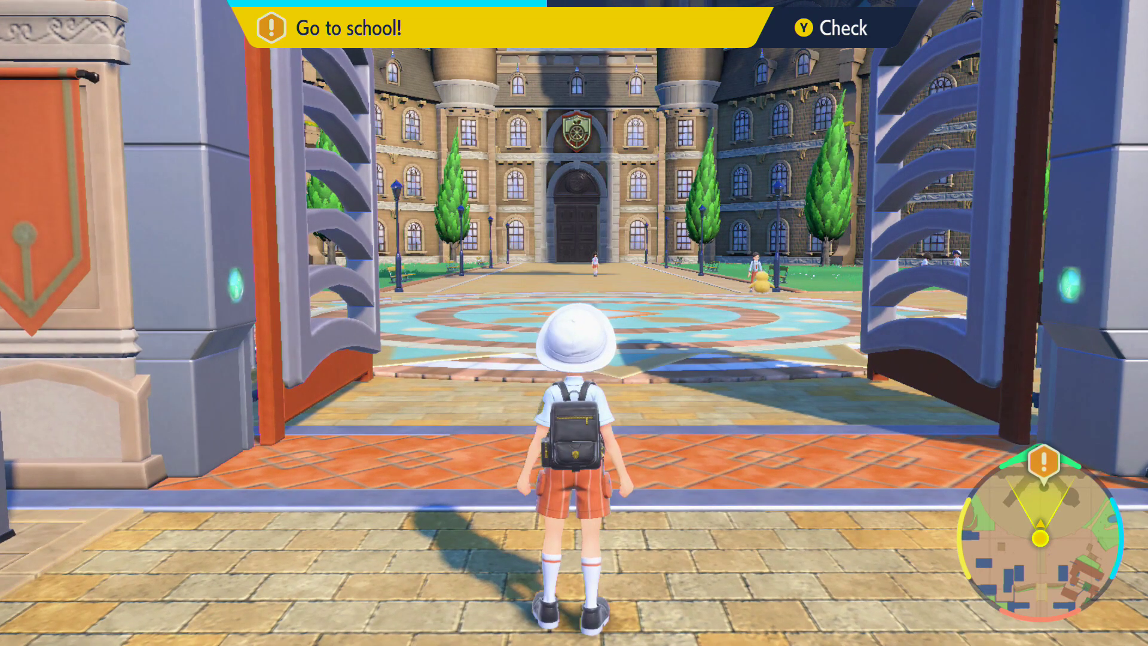
key(x)
key(Down)
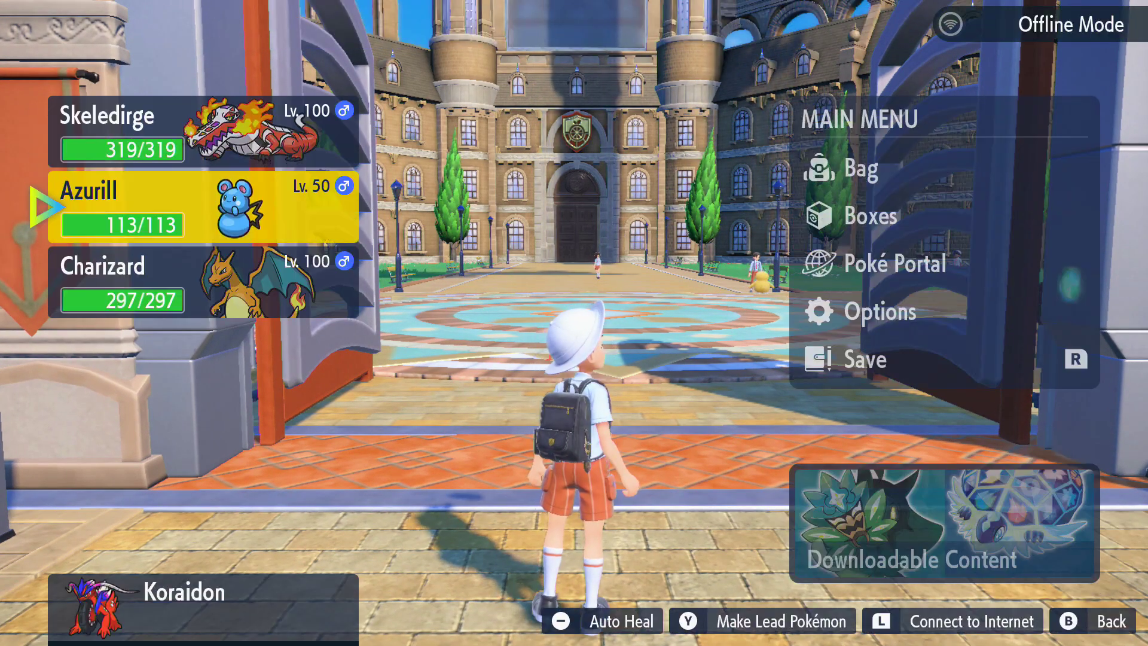
key(Right)
key(Left)
key(Down)
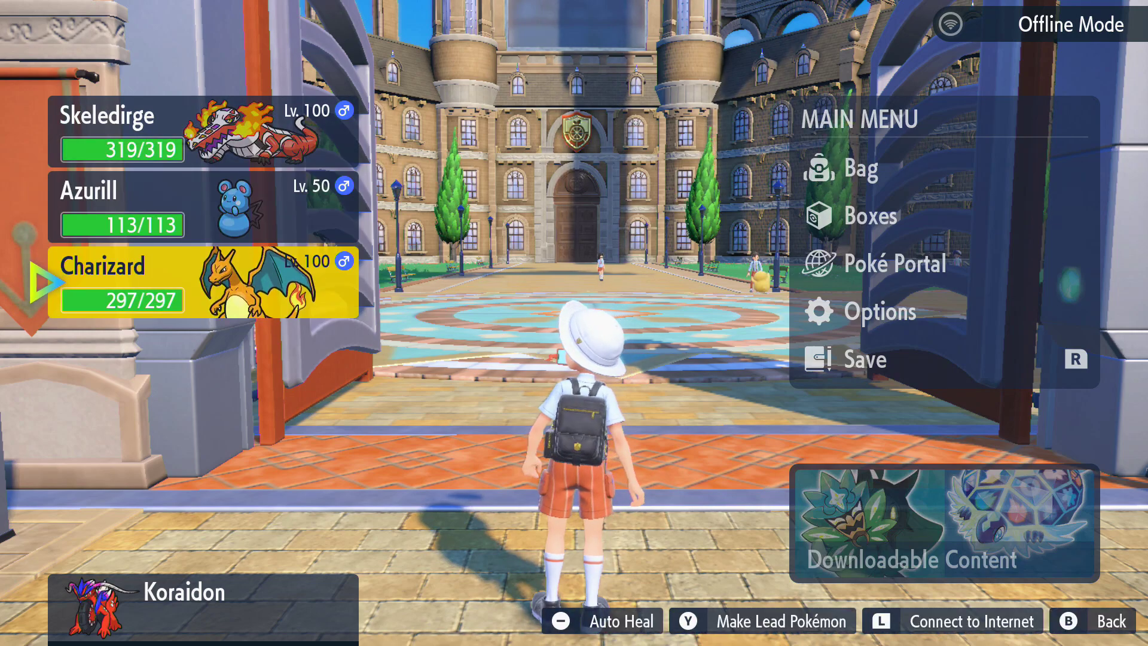
key(Return)
key(Return)
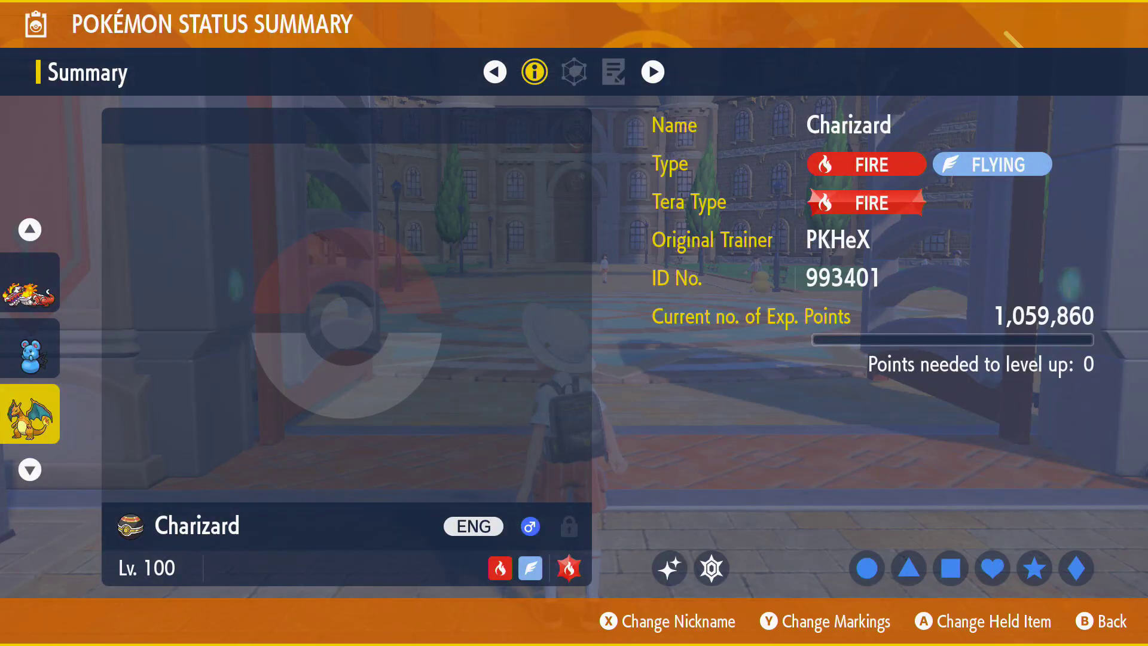